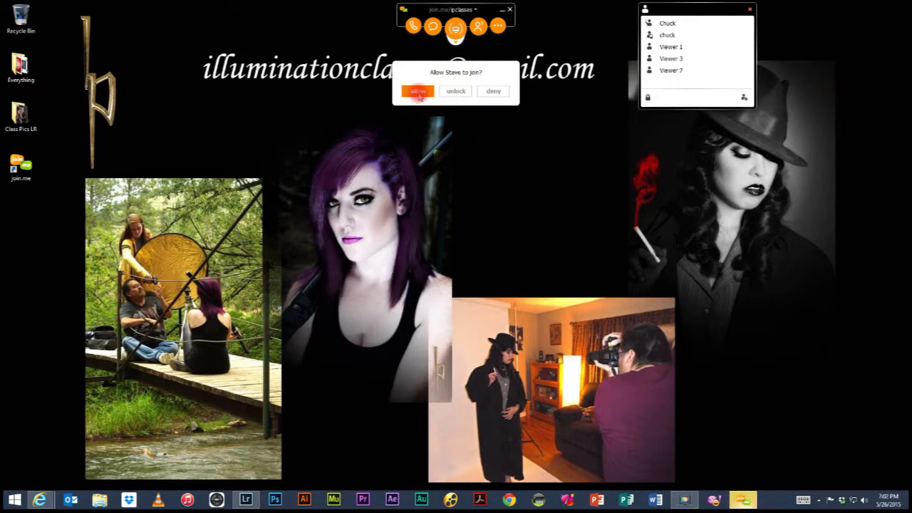
Admit the waiting participant to the join.me meeting and switch to Lightroom.
click(418, 91)
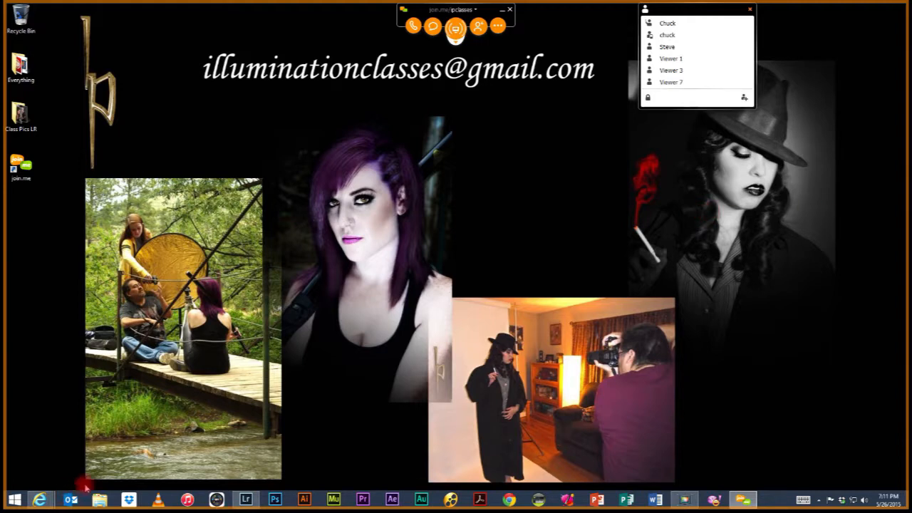
mouse_move(246, 499)
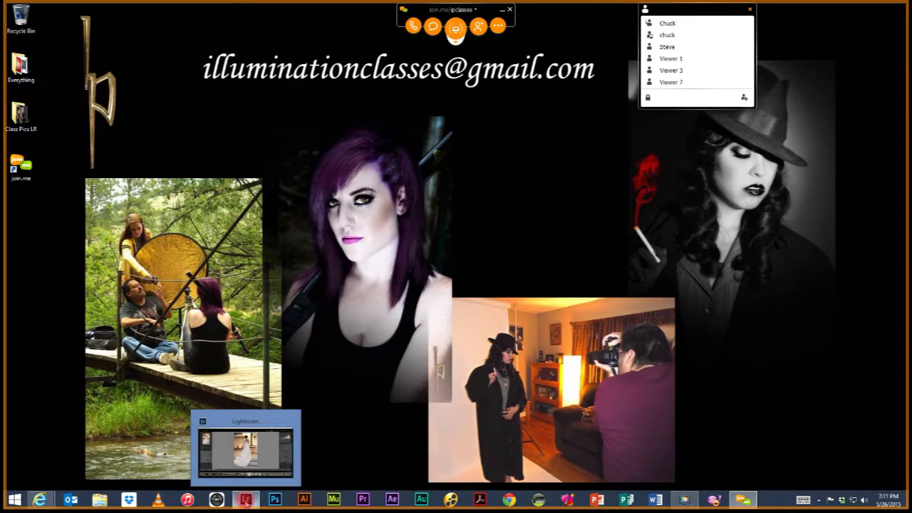
click(246, 499)
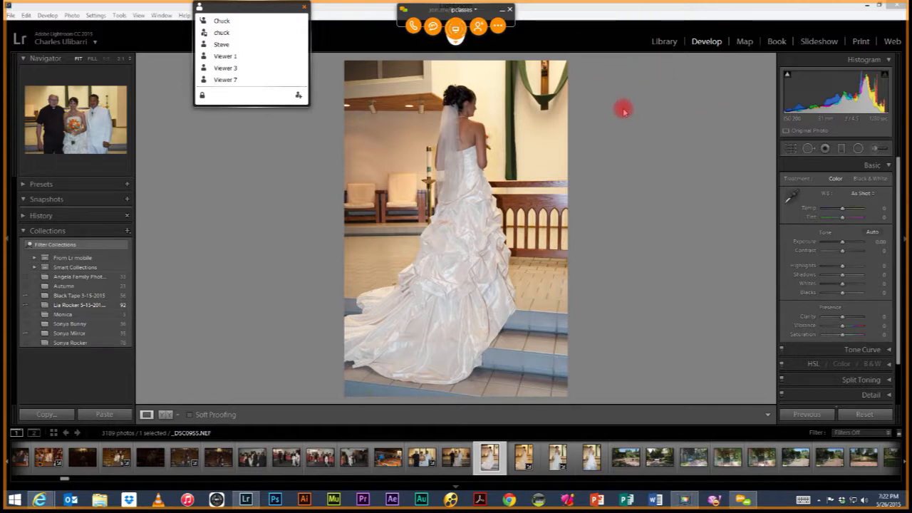
Switch to the Library module and collapse the My Book drive's folder list.
click(648, 41)
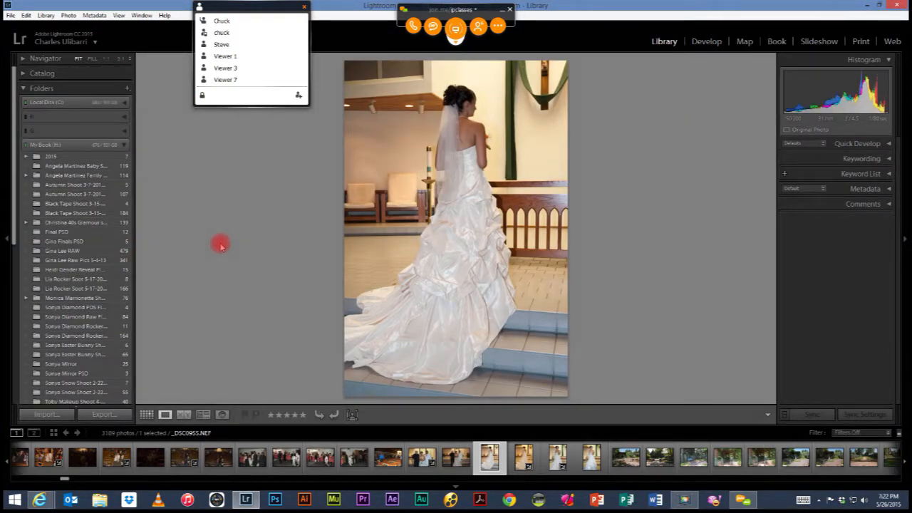
click(122, 146)
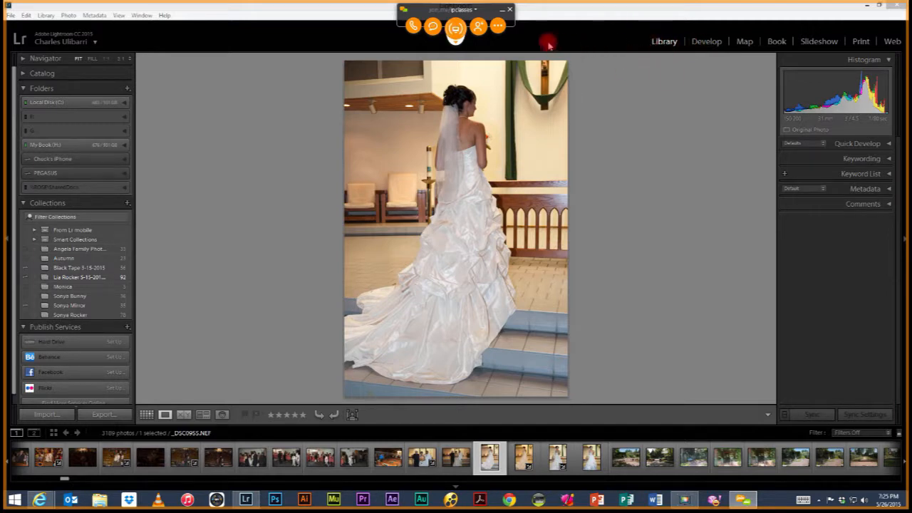
Check the meeting's participant list and open the group chat.
click(479, 27)
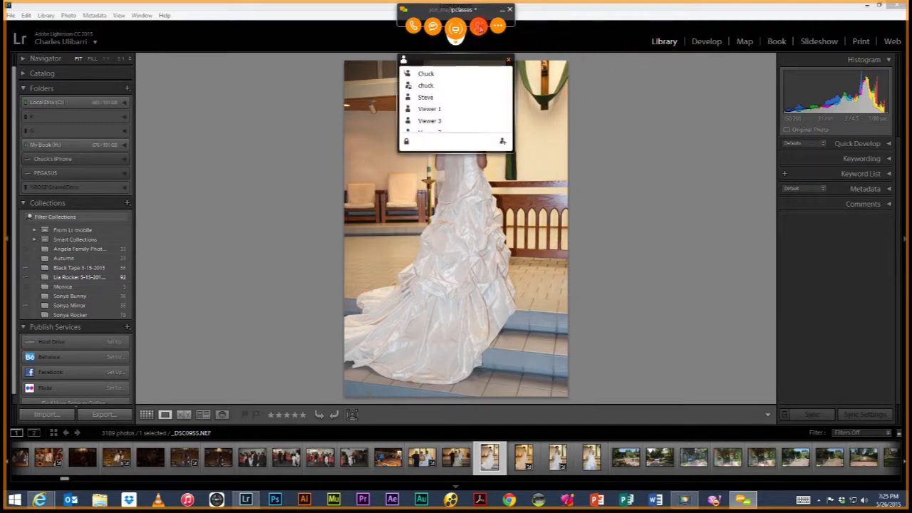
click(480, 28)
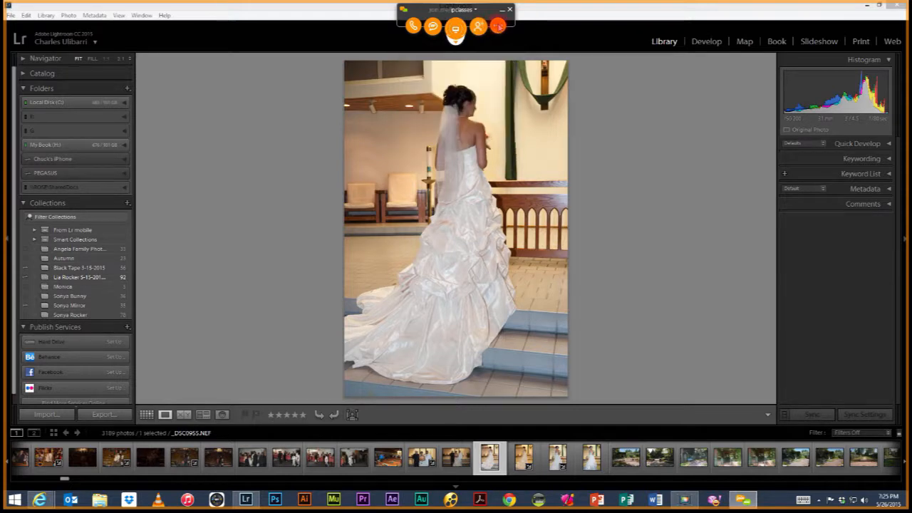
click(433, 27)
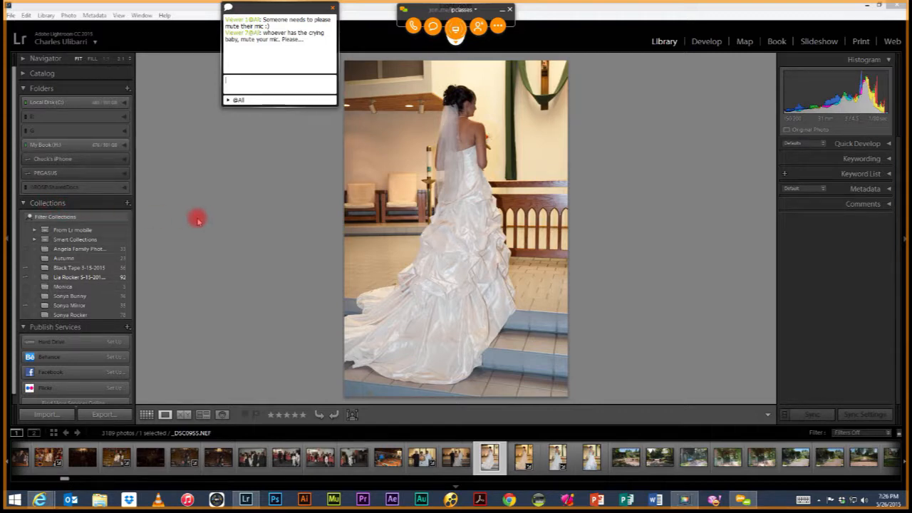
Close the meeting chat and choose the desktop folder Class Pics LR as the photo import source.
click(526, 457)
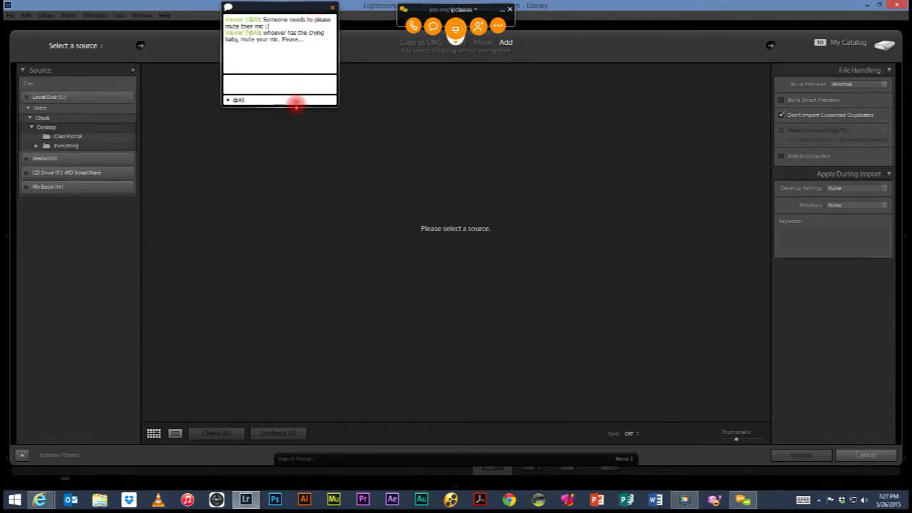
drag(292, 14, 598, 28)
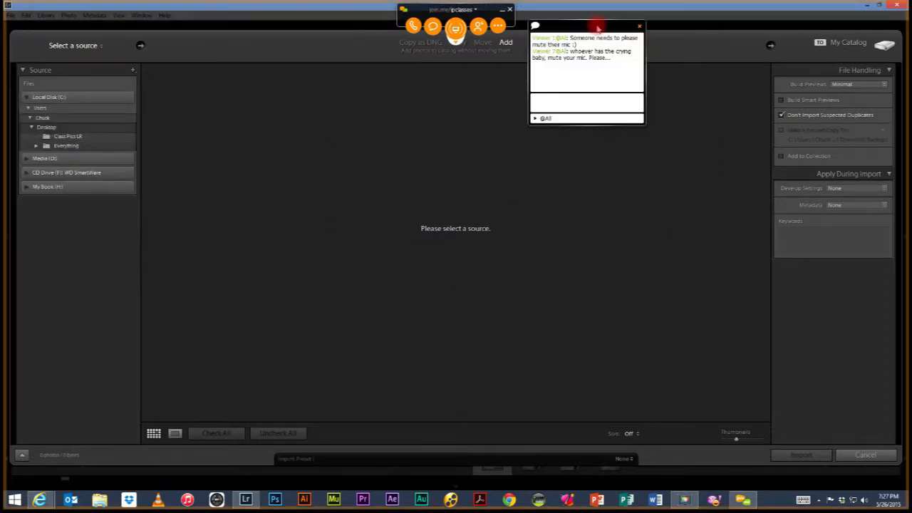
click(639, 28)
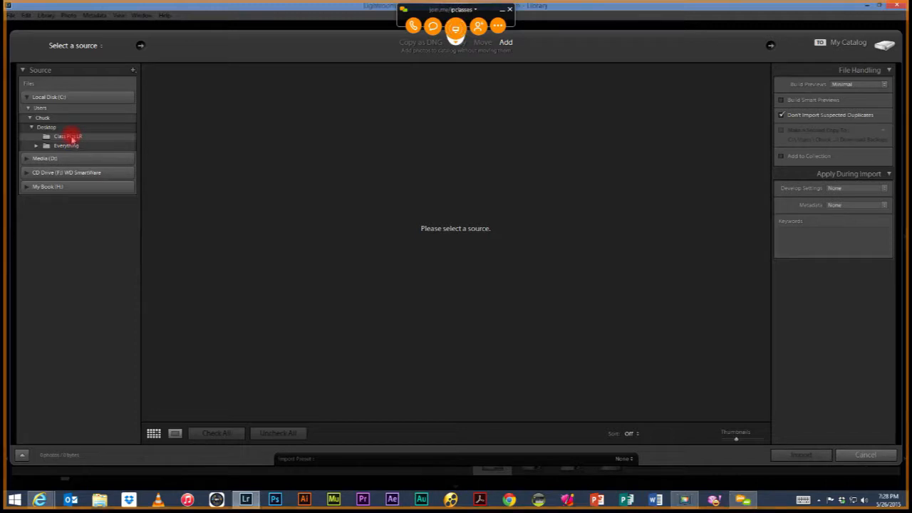
click(60, 139)
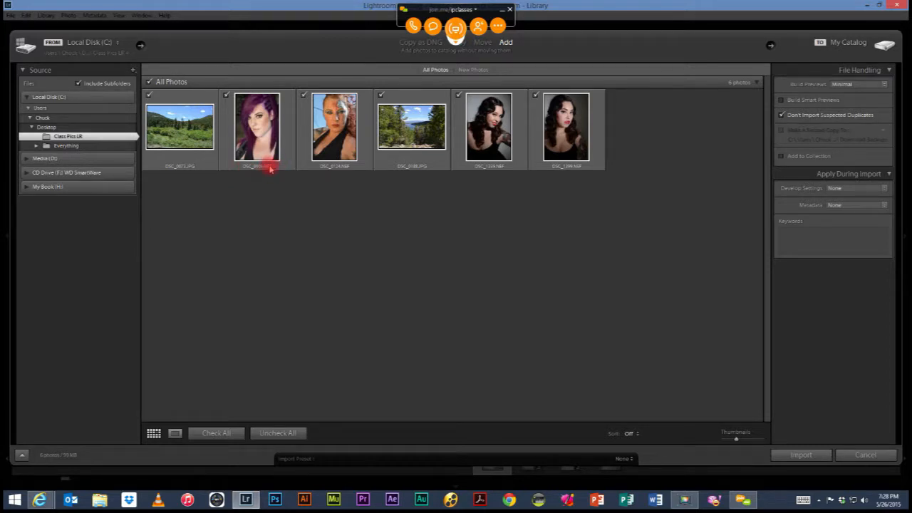
mouse_move(271, 168)
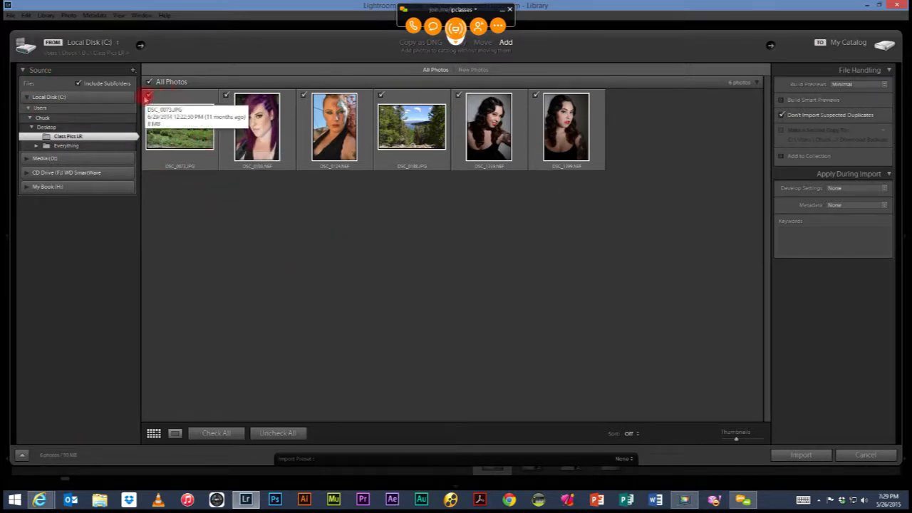
Try excluding the first landscape, the purple-haired portrait and the last portrait from the import, and include them again.
click(149, 95)
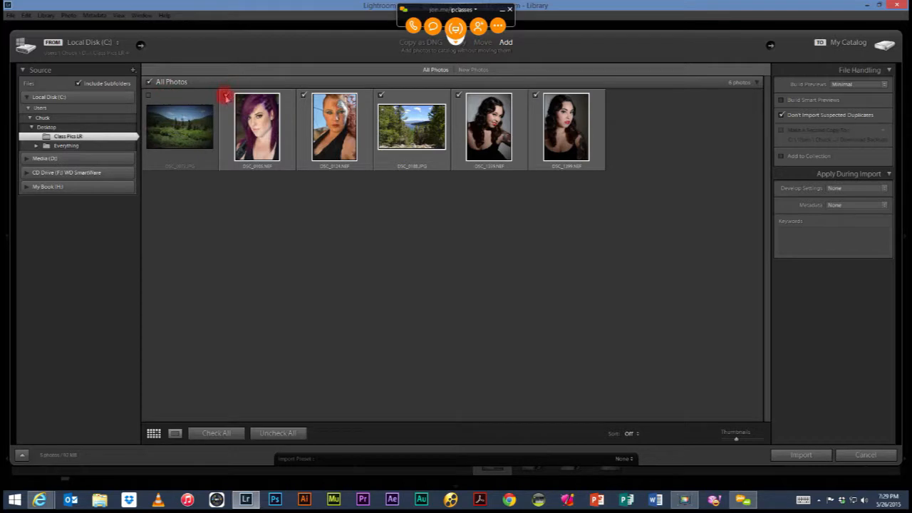
click(225, 96)
click(225, 95)
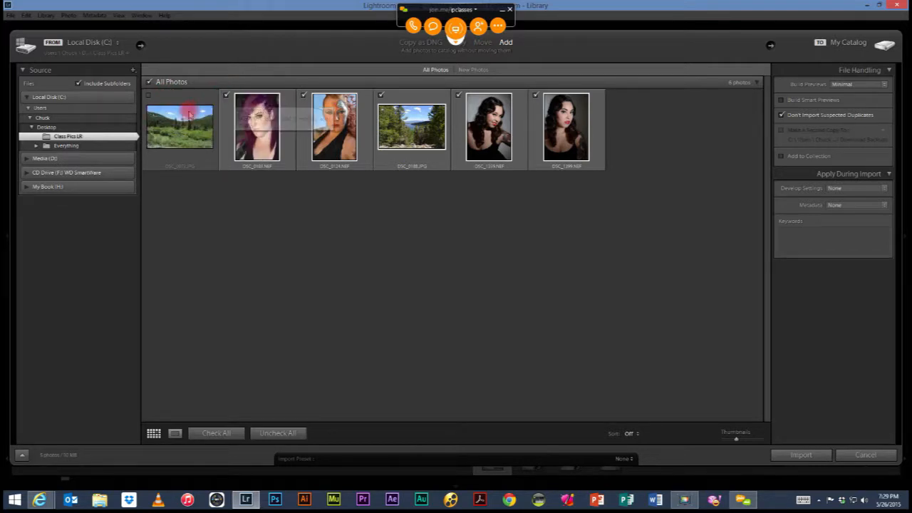
click(148, 97)
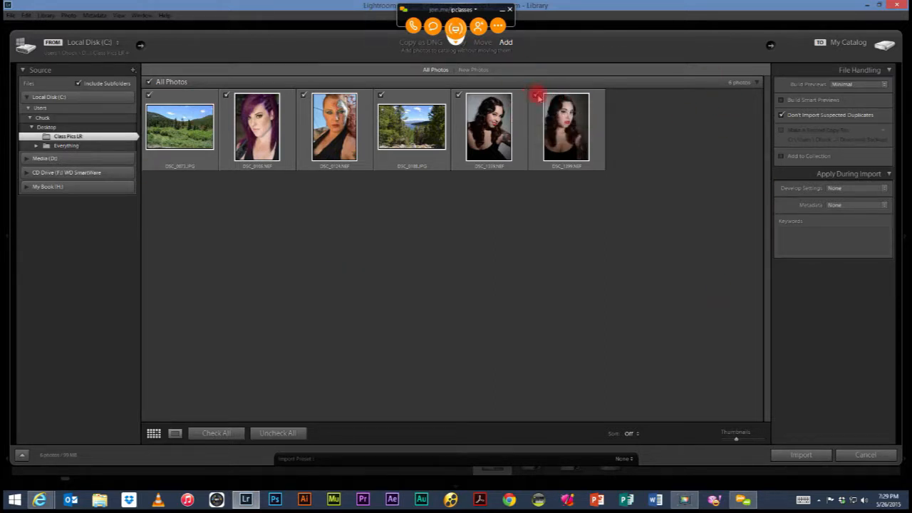
click(535, 95)
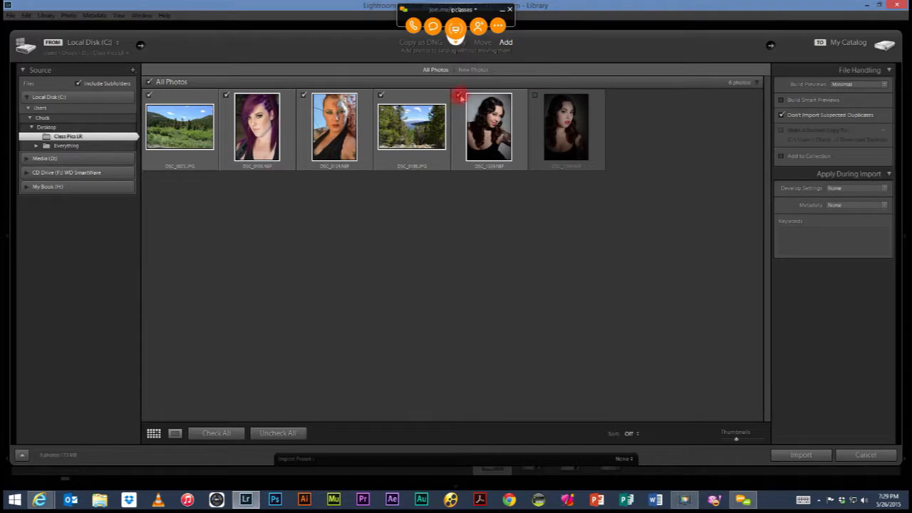
click(535, 95)
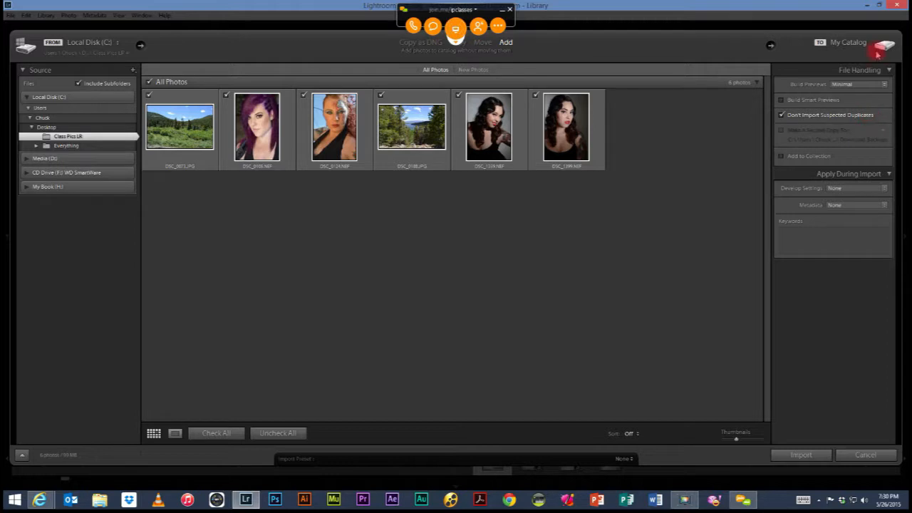
right_click(567, 140)
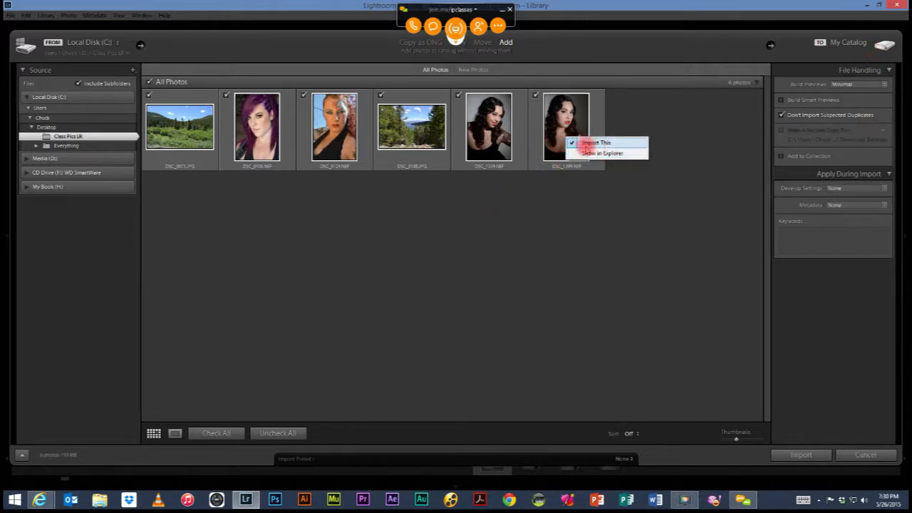
click(620, 209)
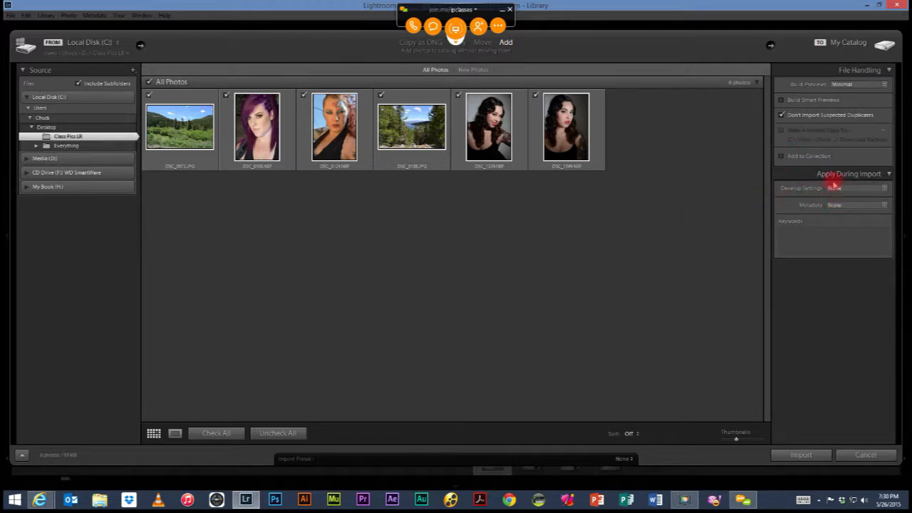
Examine the develop presets that can be applied to the photos during import.
click(885, 189)
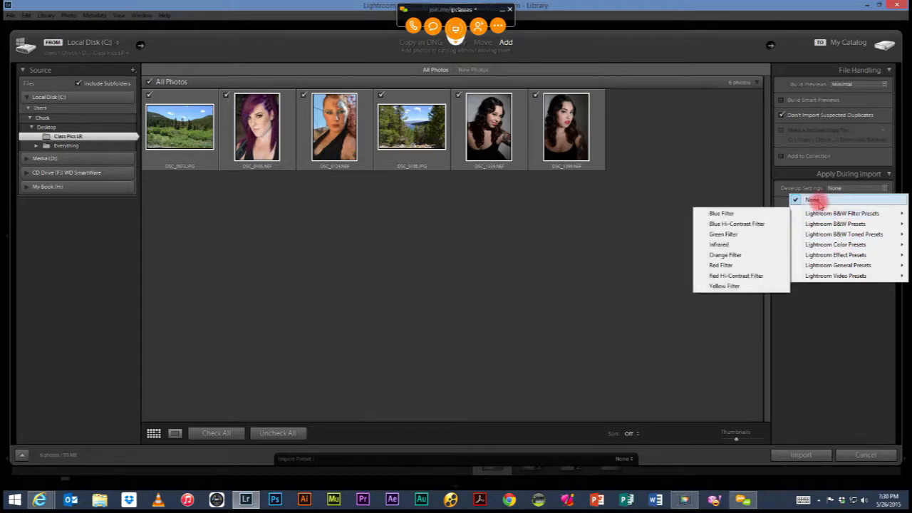
click(815, 172)
click(814, 173)
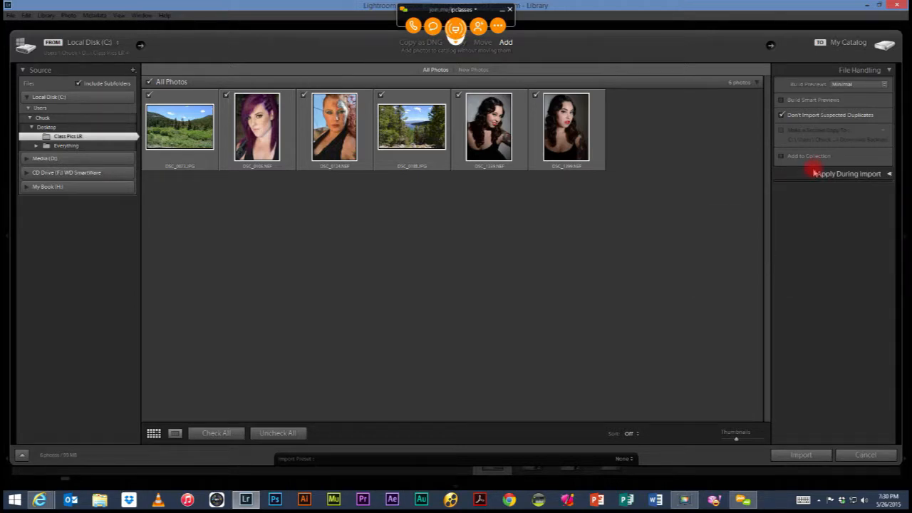
click(888, 178)
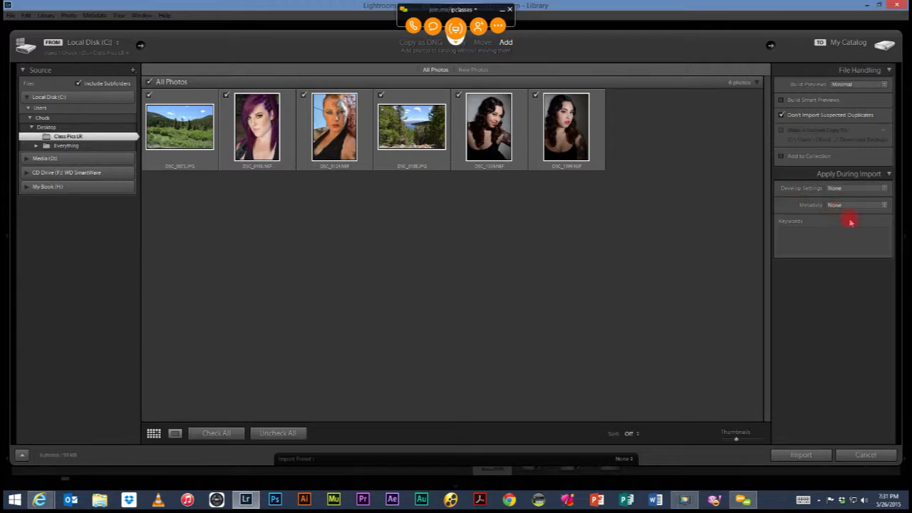
Examine the metadata preset options and keywords field for the import, and collapse the Apply During Import settings.
click(885, 206)
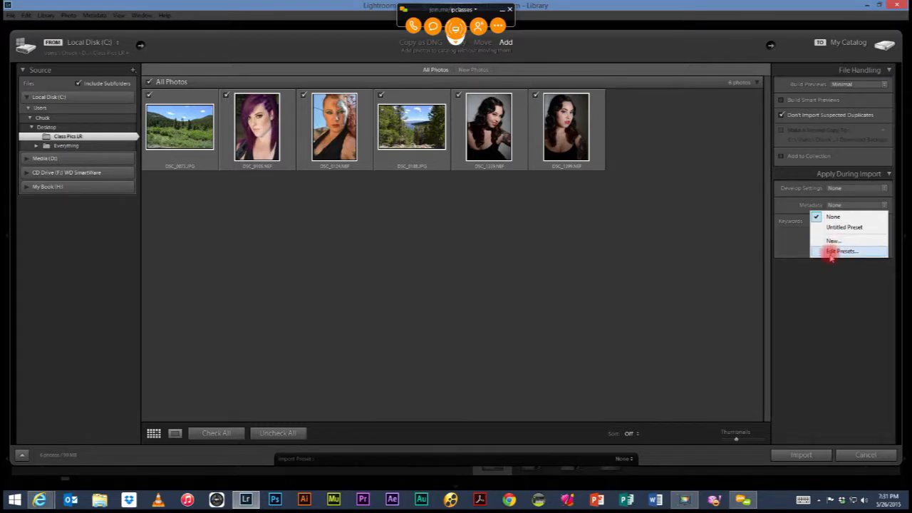
click(843, 294)
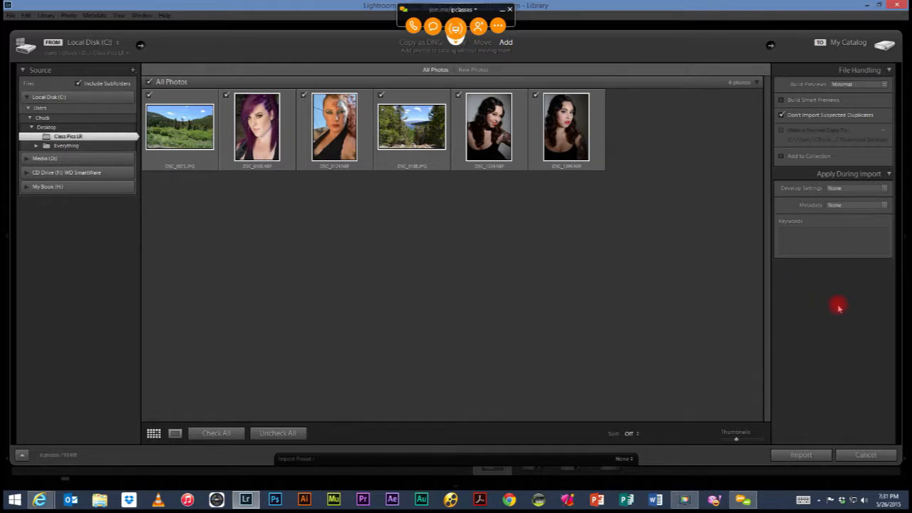
click(825, 228)
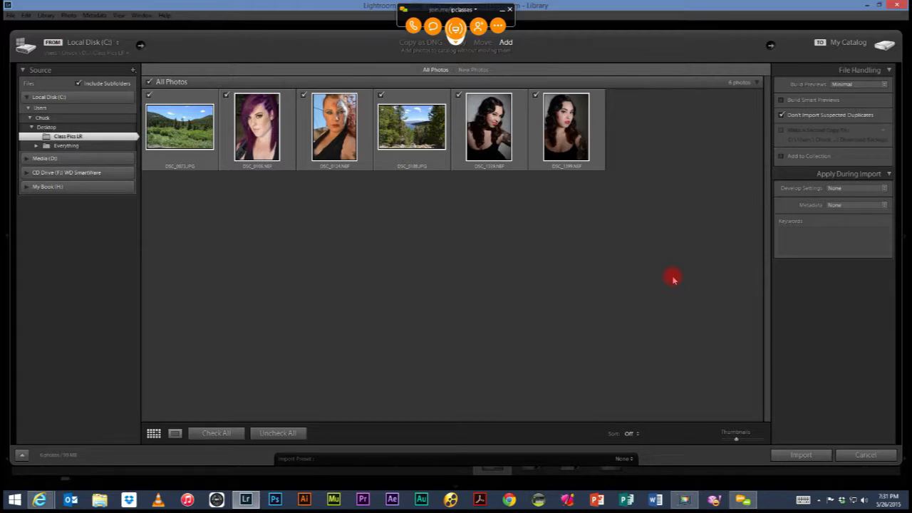
click(887, 176)
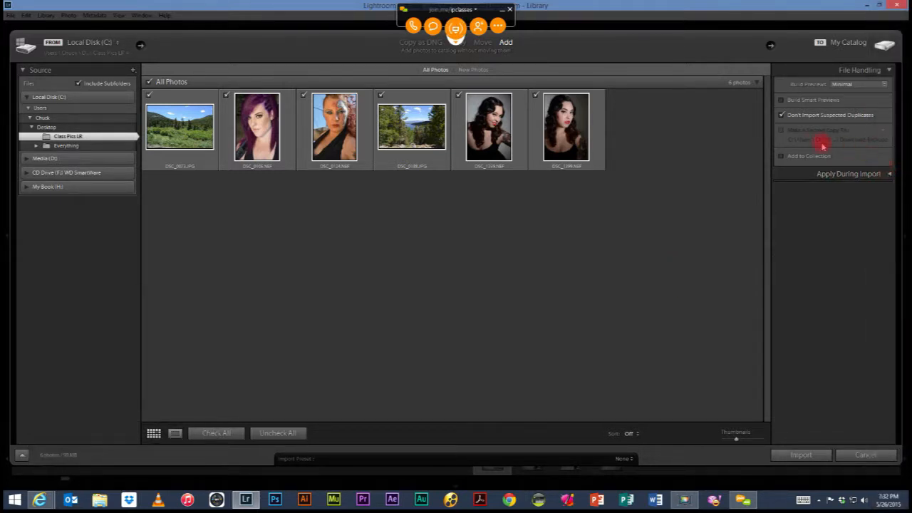
Add the imported photos to a new collection named LR Class, with Sync with Lightroom mobile enabled.
click(782, 158)
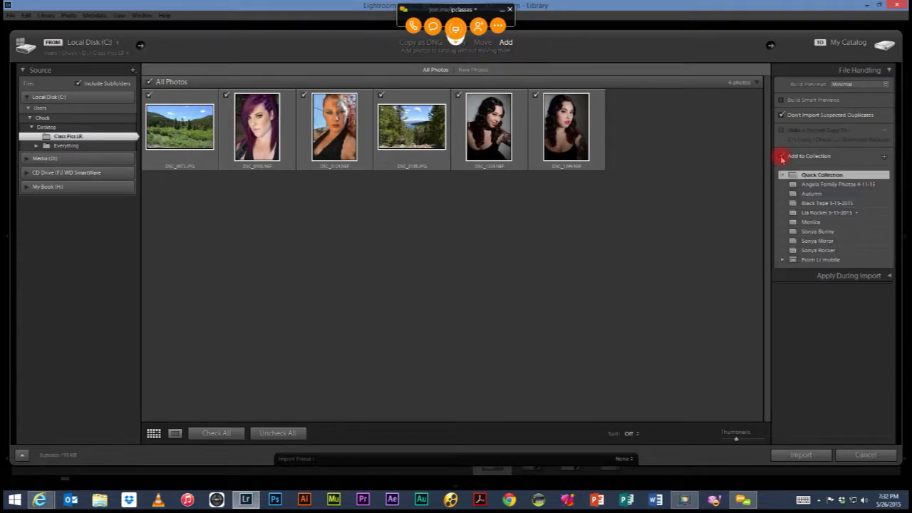
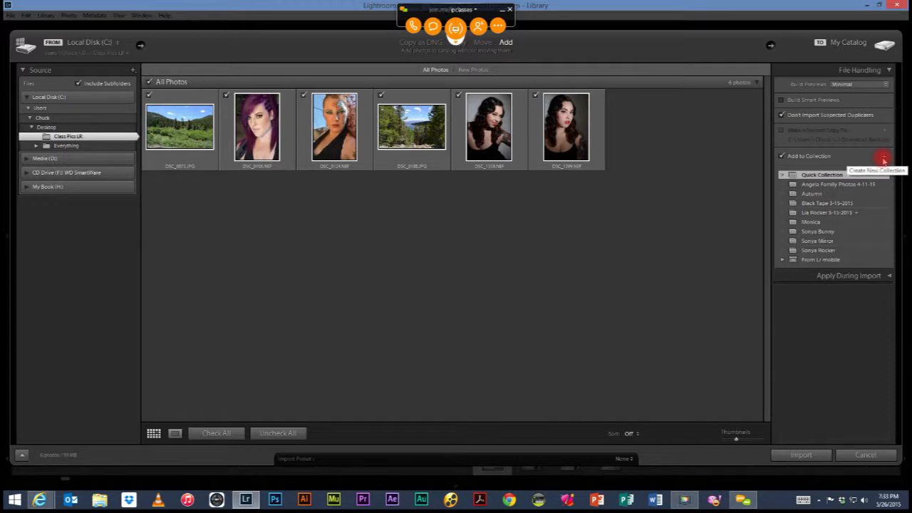
click(883, 157)
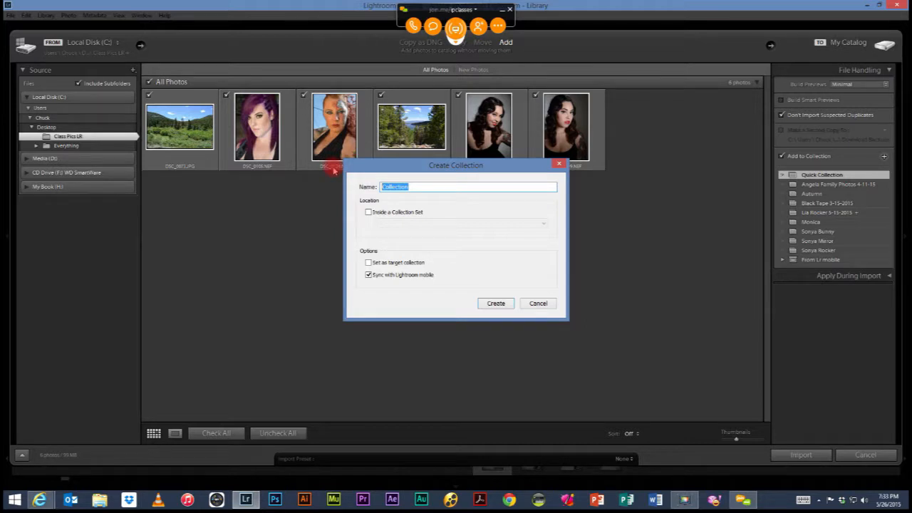
text(LR )
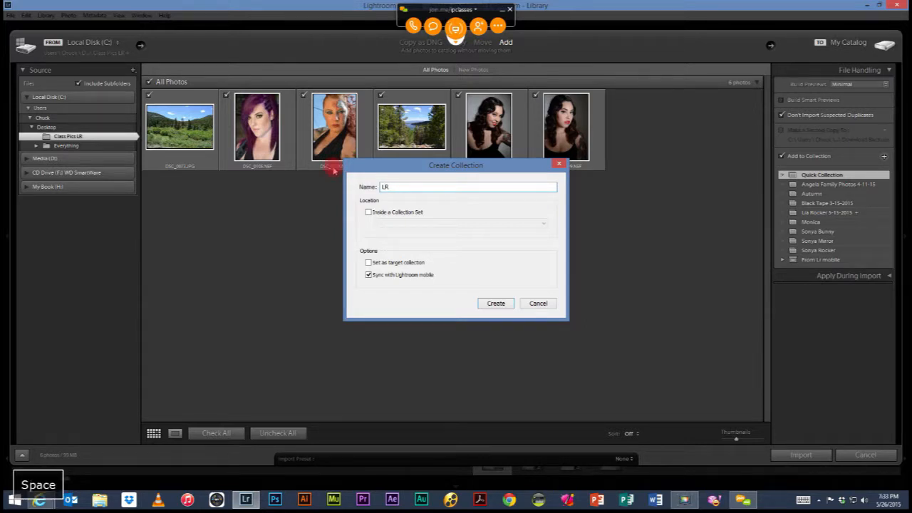
text(Class)
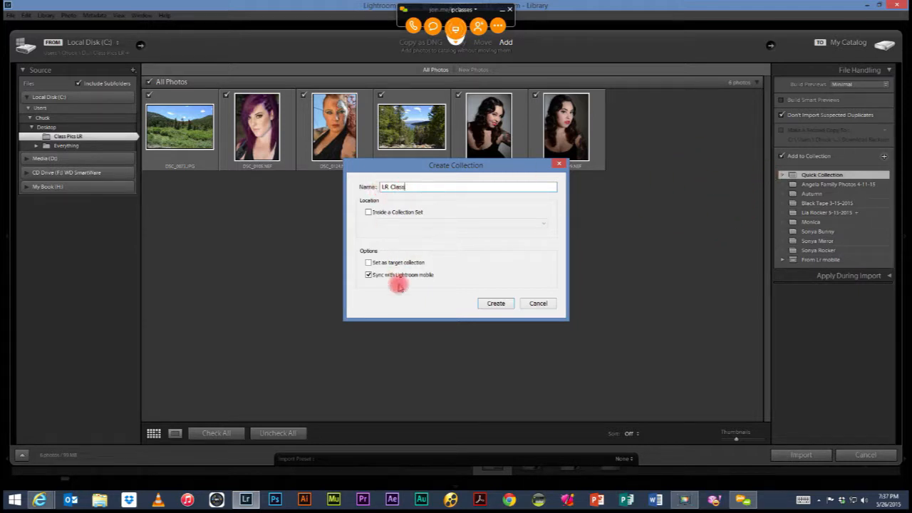
click(493, 304)
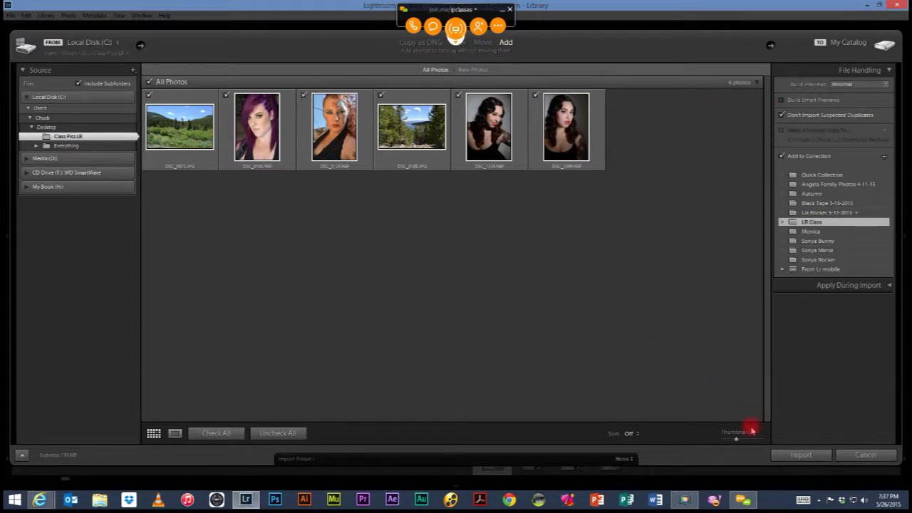
Import the six checked photos and display the LR Class collection.
click(802, 456)
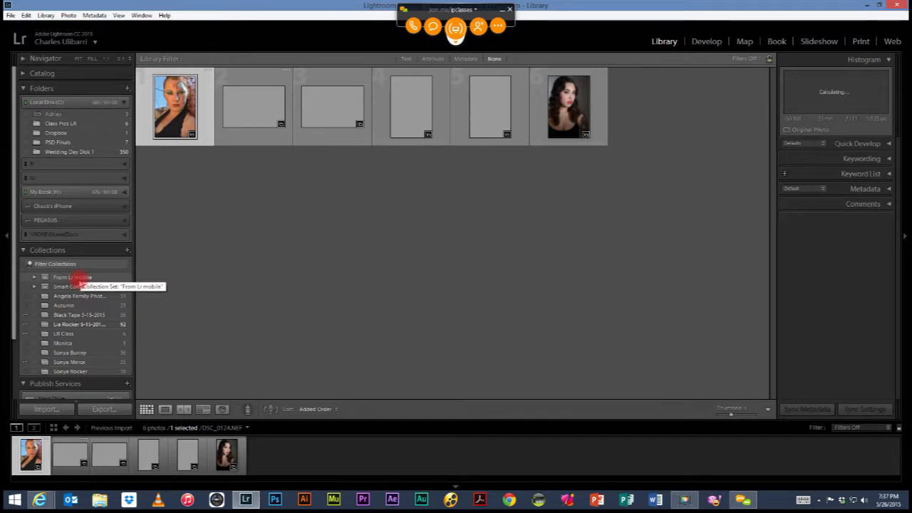
click(66, 336)
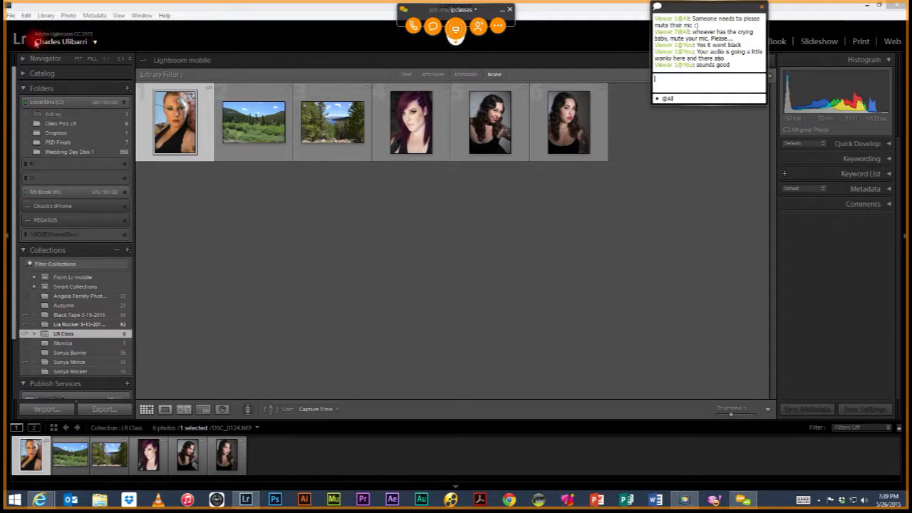
Examine the LR Class collection's options, including whether it syncs with Lightroom mobile.
click(95, 44)
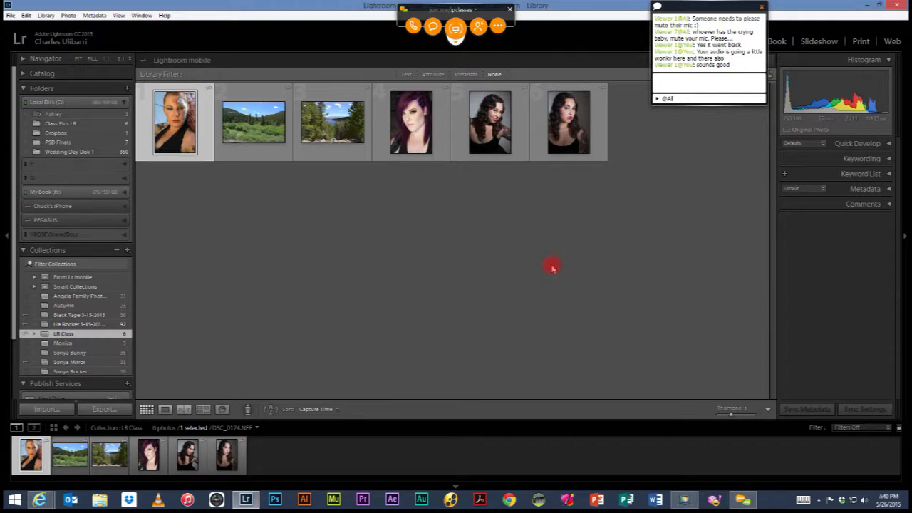
right_click(76, 334)
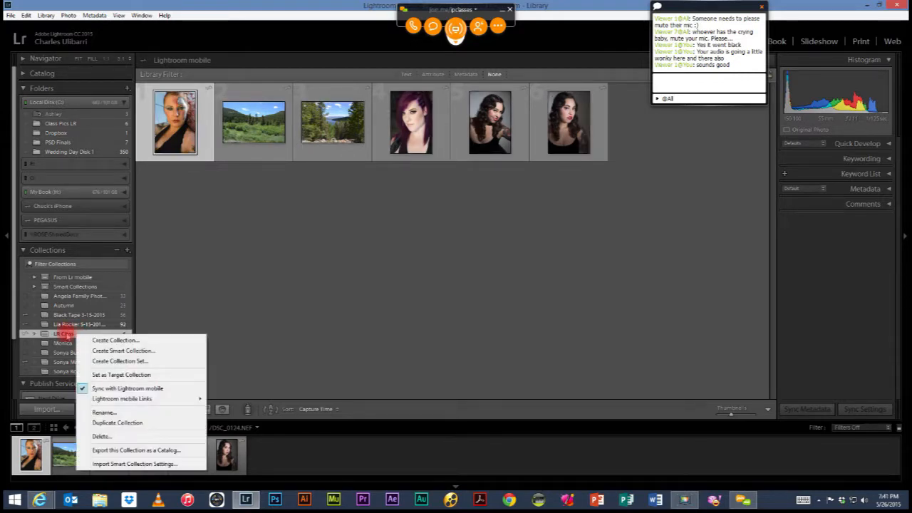
right_click(24, 332)
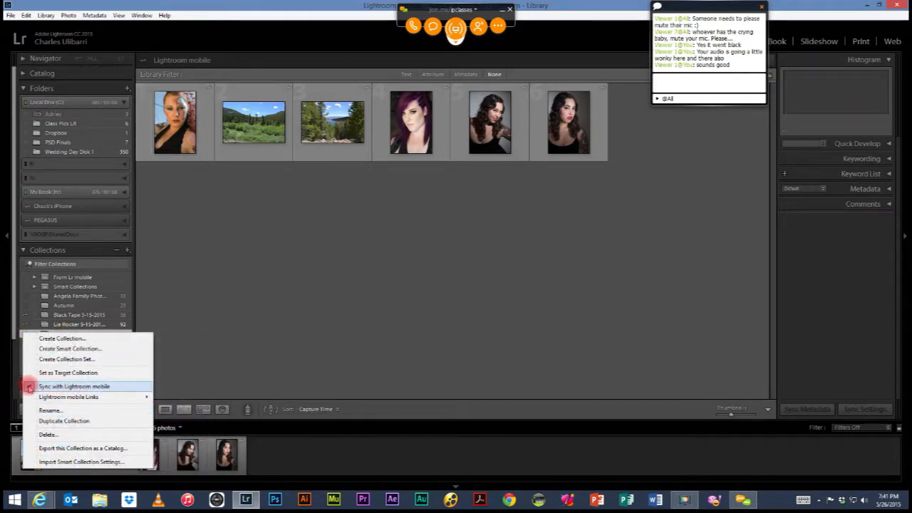
click(34, 386)
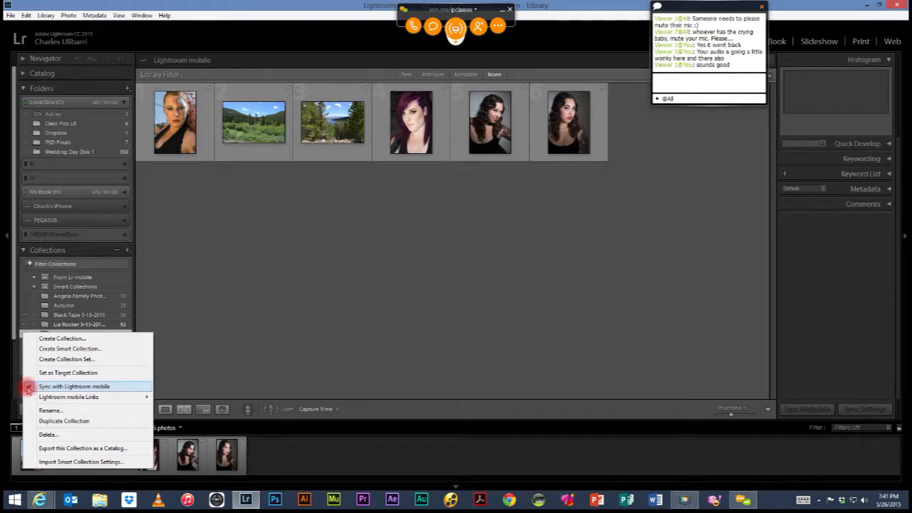
click(269, 334)
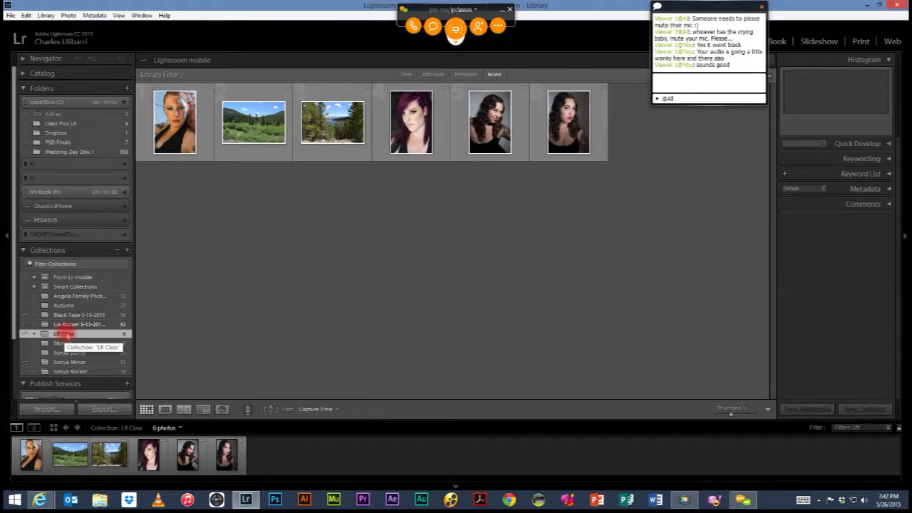
Set the LR Class collection as the target collection.
right_click(66, 335)
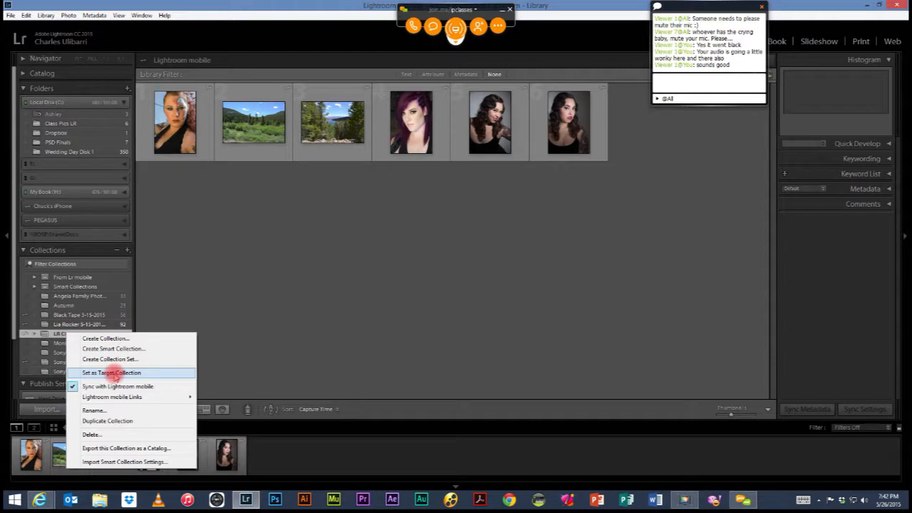
click(113, 373)
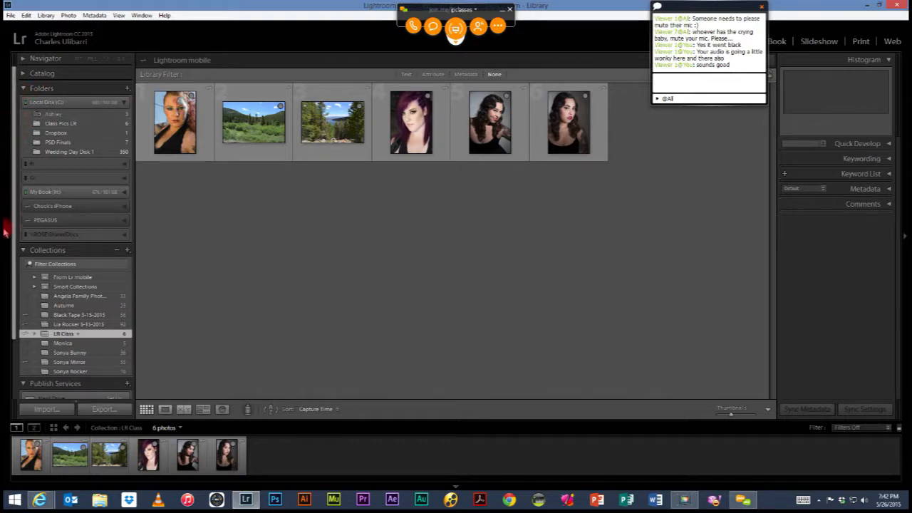
Expand the My Book (H:) drive's folders and display the photos of the Snow Shoot 2-22-2015 RAW folder.
click(124, 194)
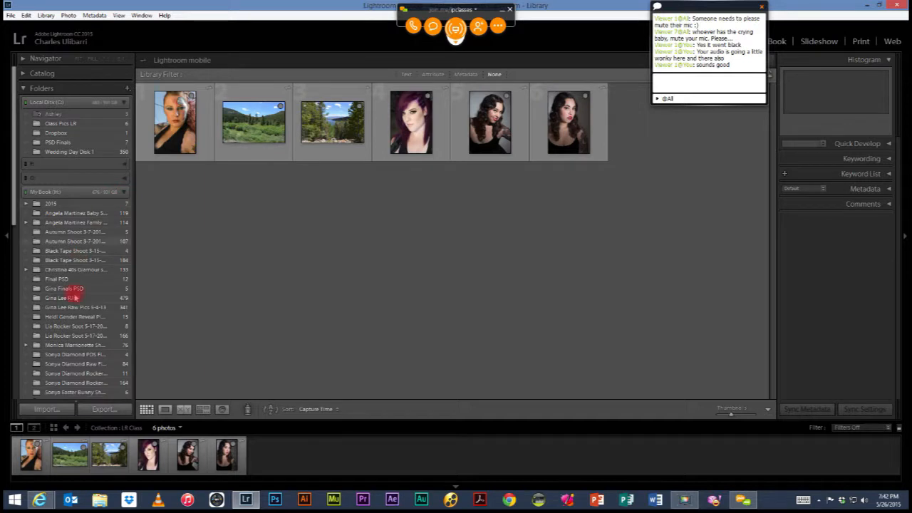
scroll(64, 326, down, 5)
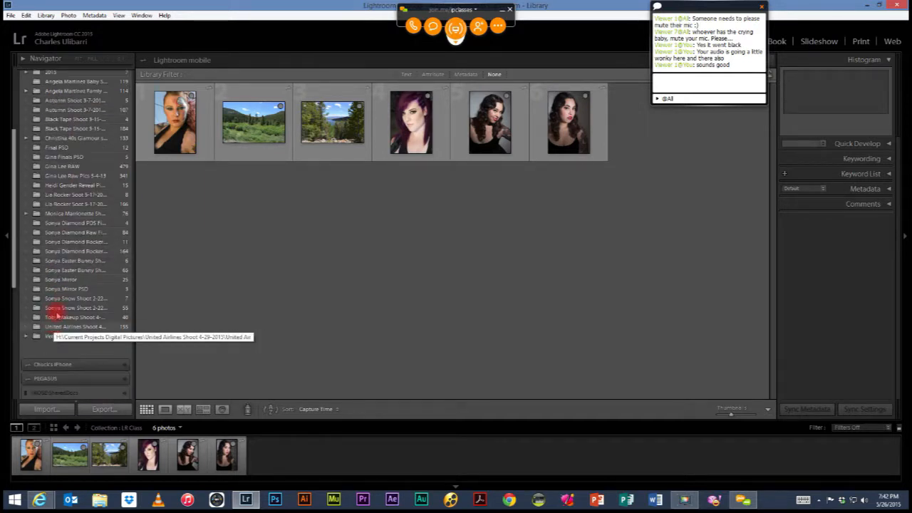
scroll(56, 275, up, 1)
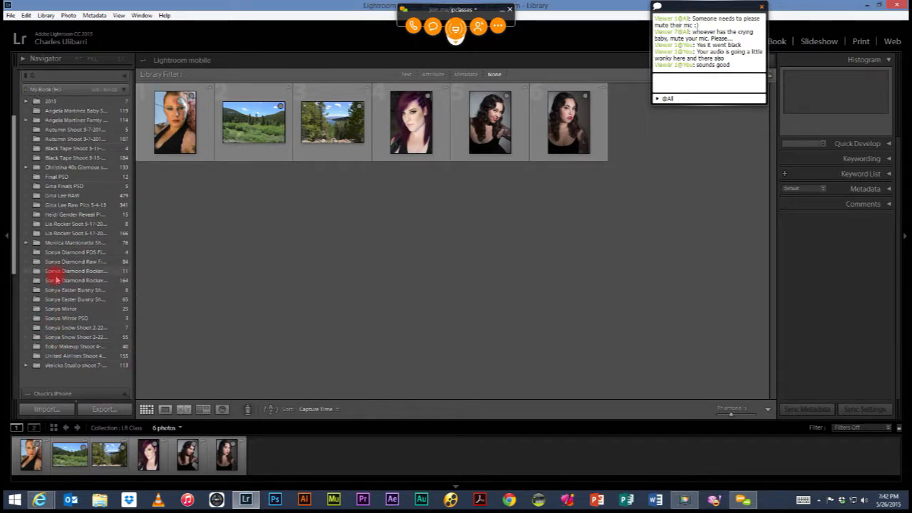
click(83, 338)
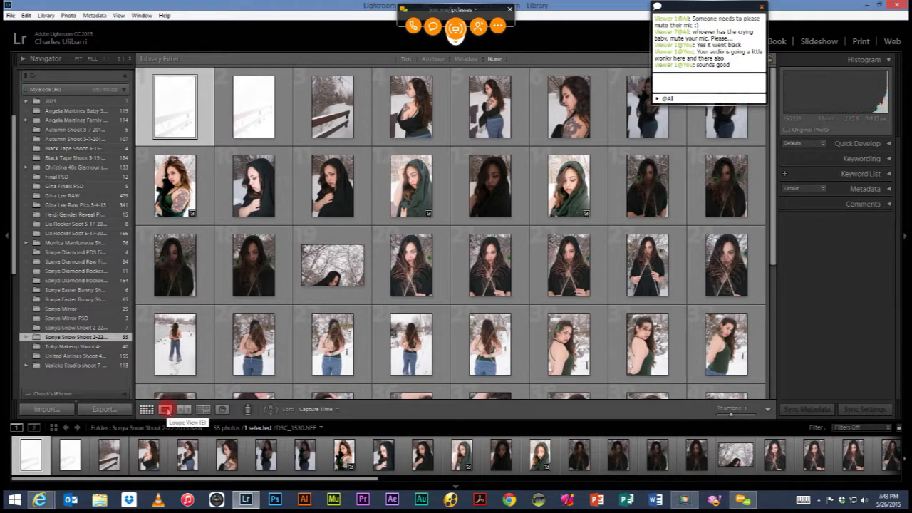
View the photos in Loupe view and add DSC_1549.NEF, the hooded woman holding feathers, to the target collection.
click(166, 410)
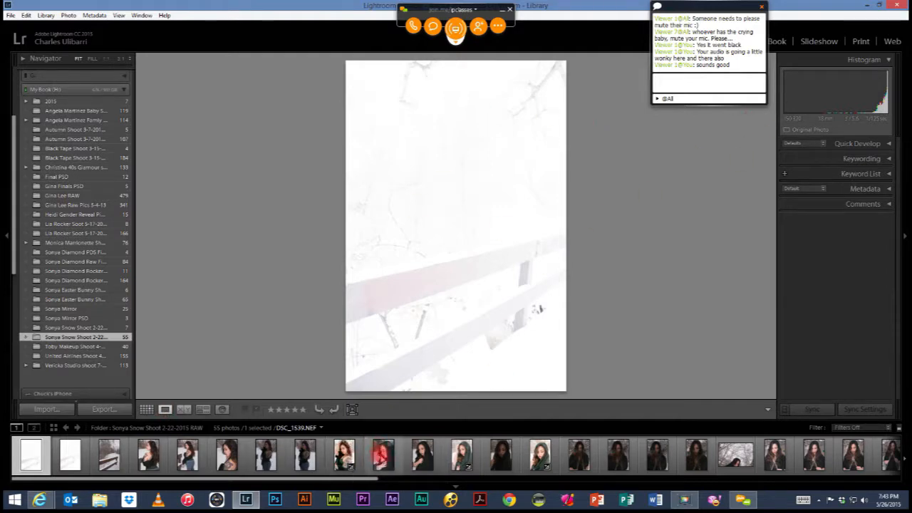
click(383, 457)
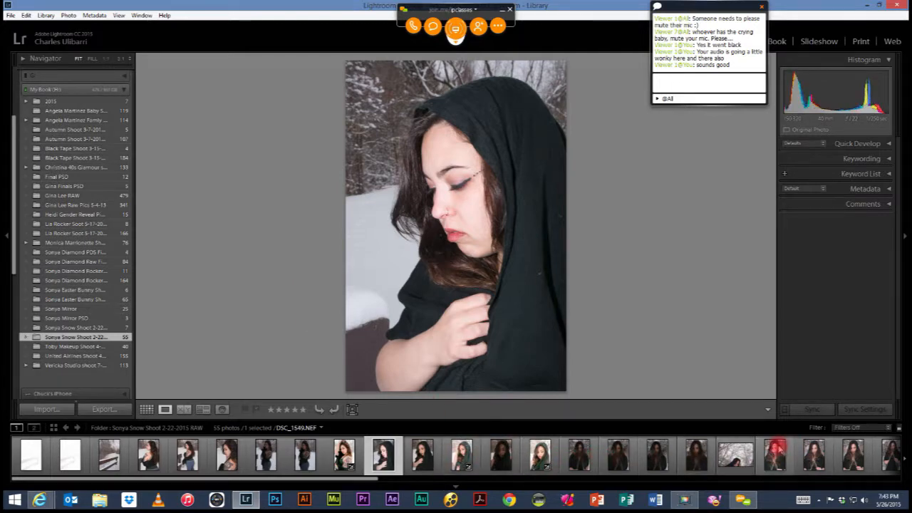
click(775, 456)
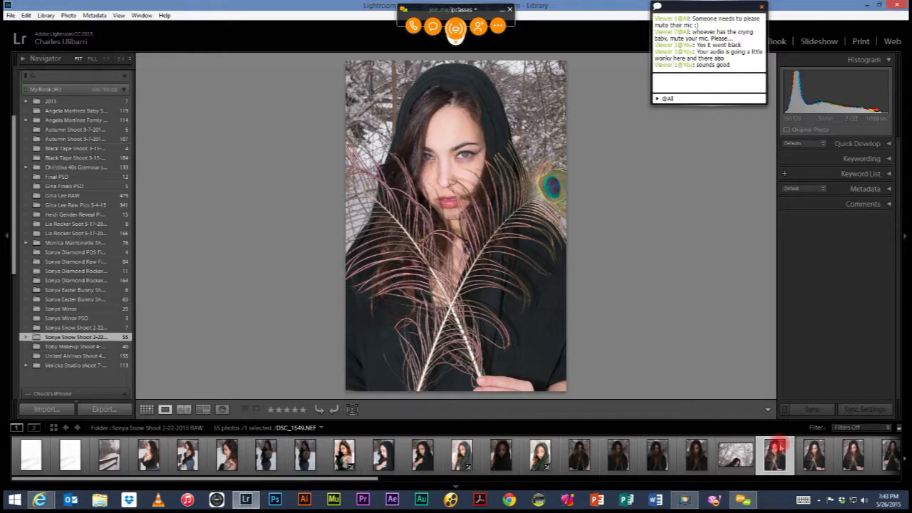
key(b)
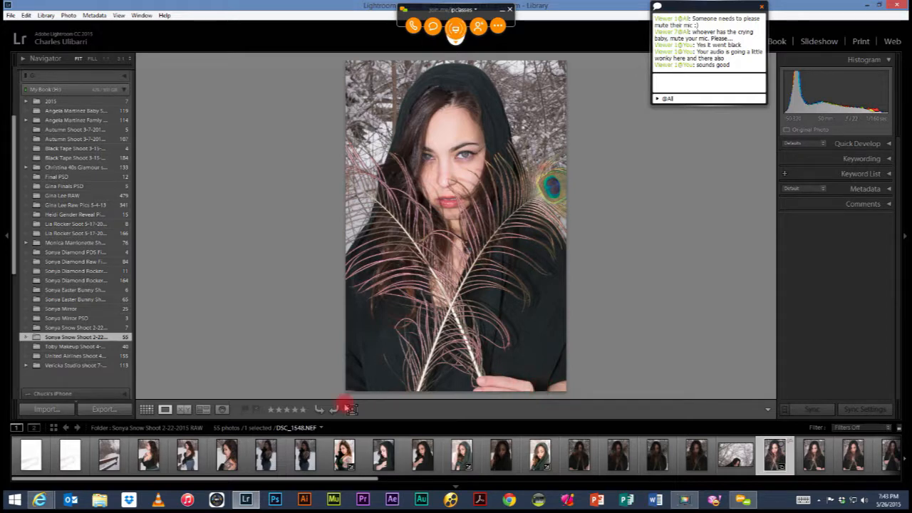
Collapse the My Book (H:) folders, display the LR Class collection in Grid view, and deselect its photos.
click(120, 91)
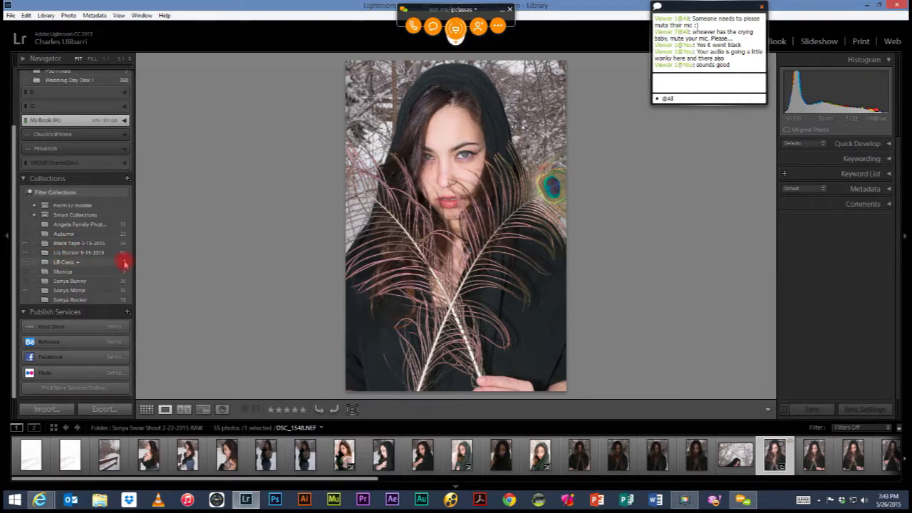
click(64, 262)
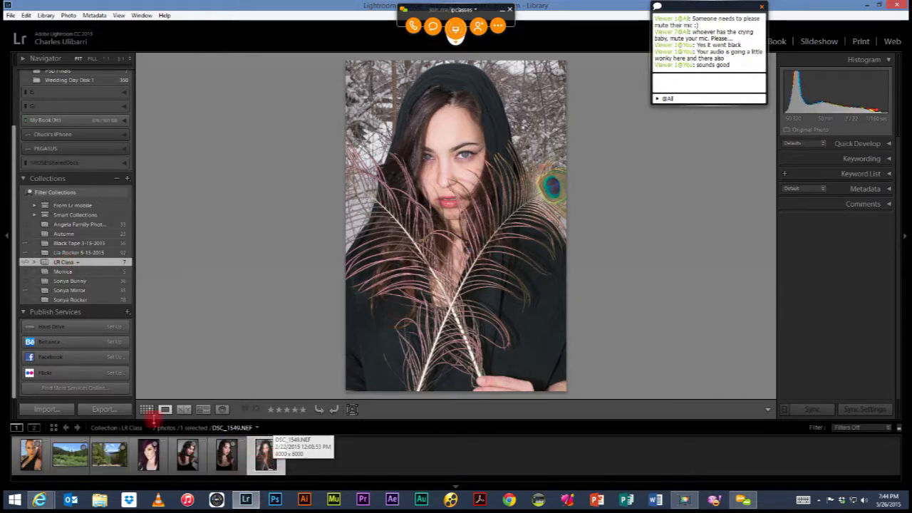
click(146, 409)
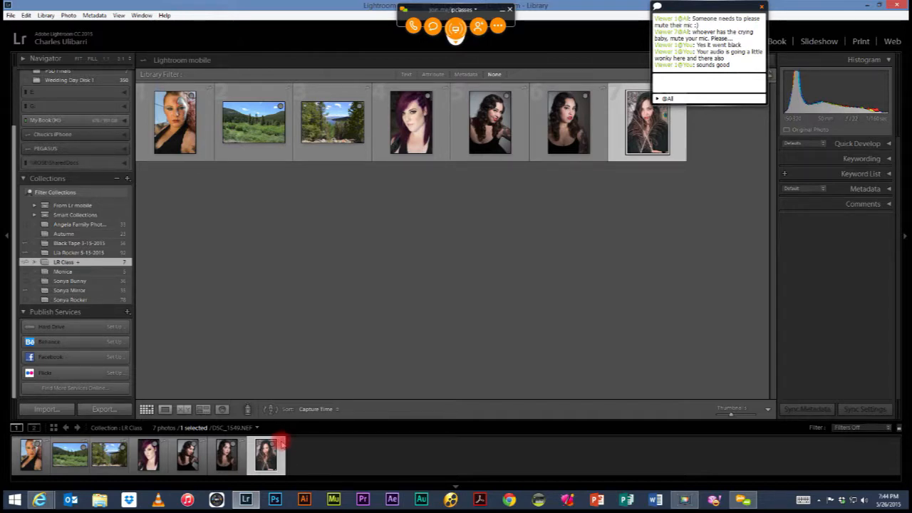
click(403, 215)
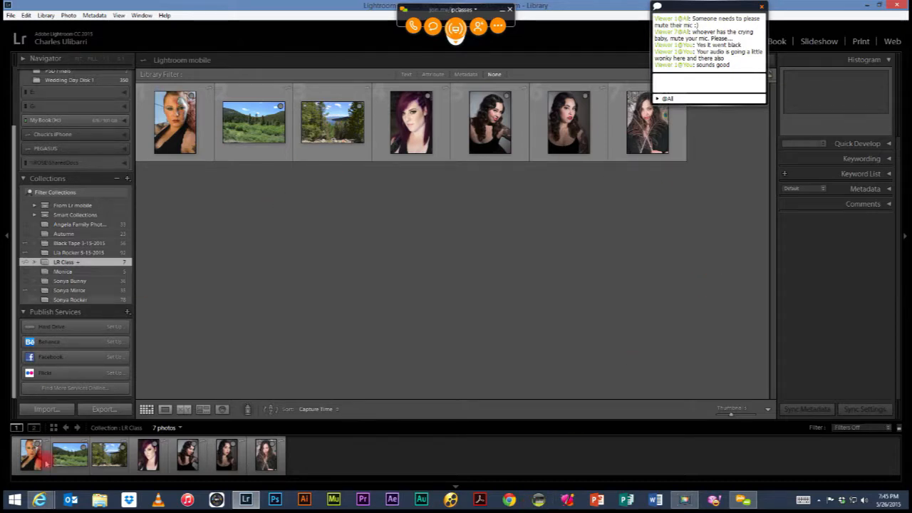
Try four-star and two-star ratings on DSC_0124.NEF in Loupe view, and clear its rating.
click(165, 412)
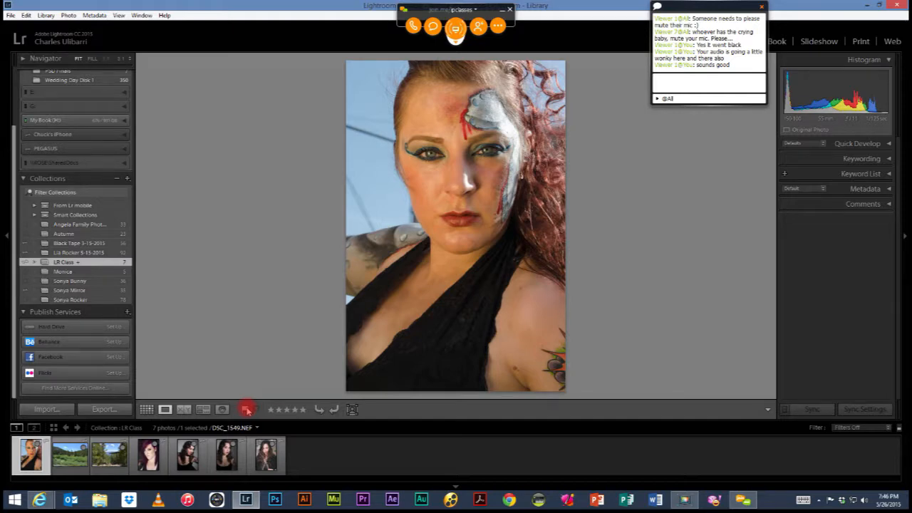
key(4)
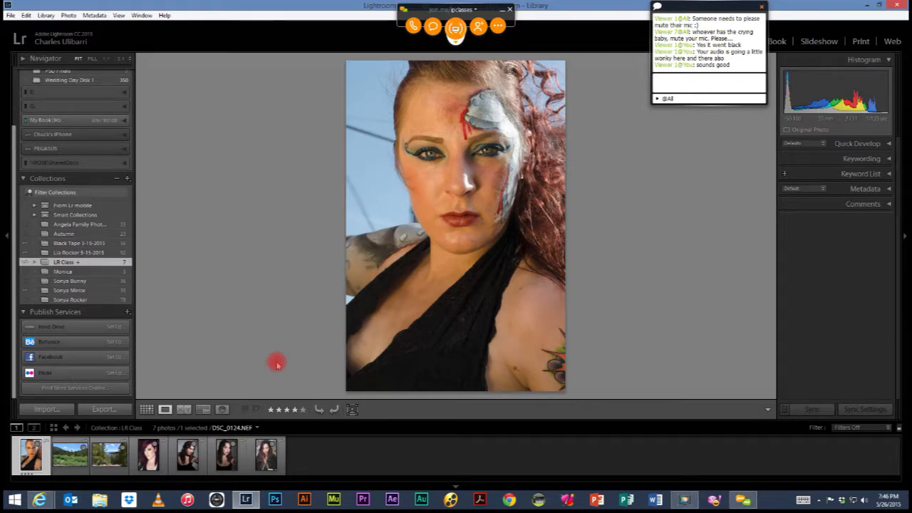
key(2)
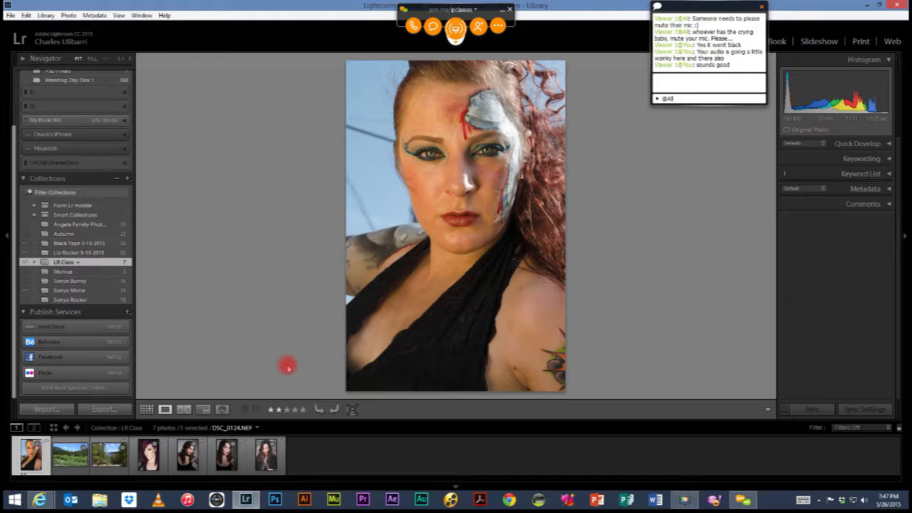
key(2)
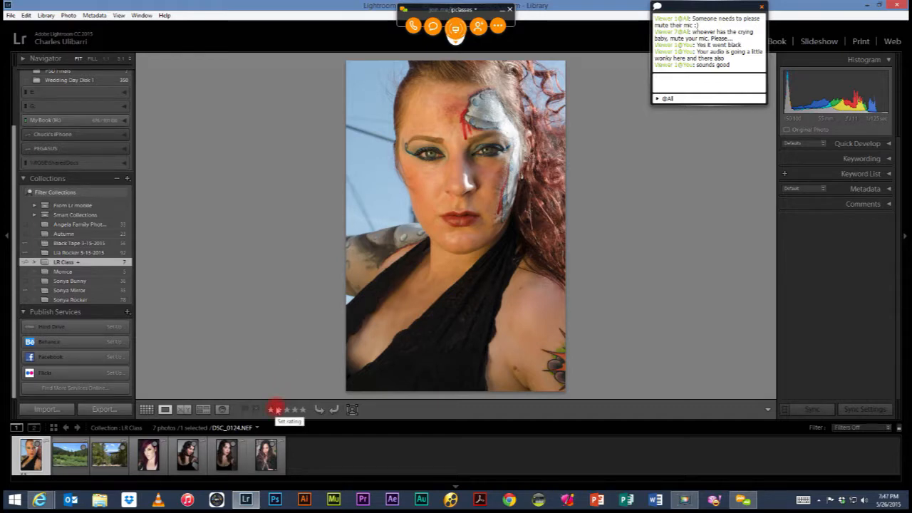
key(0)
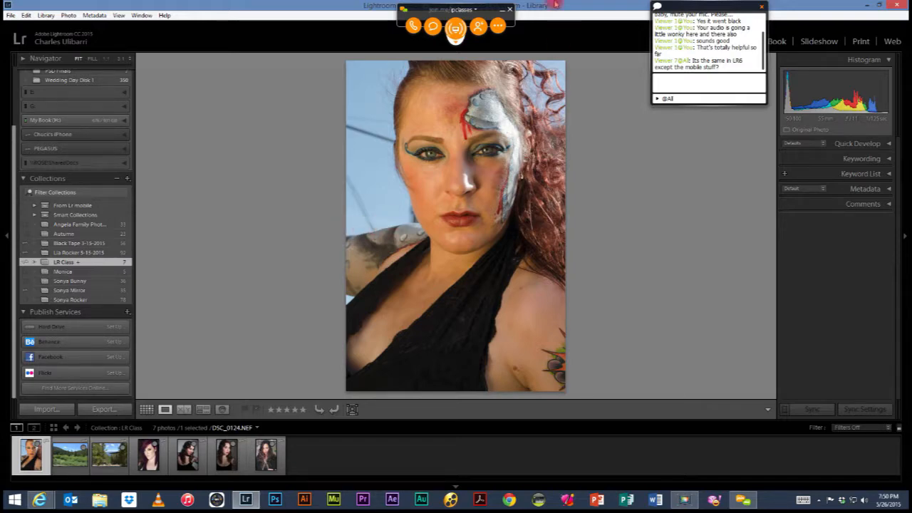
Move the chat window so that it no longer covers the Map and Book module names.
click(729, 86)
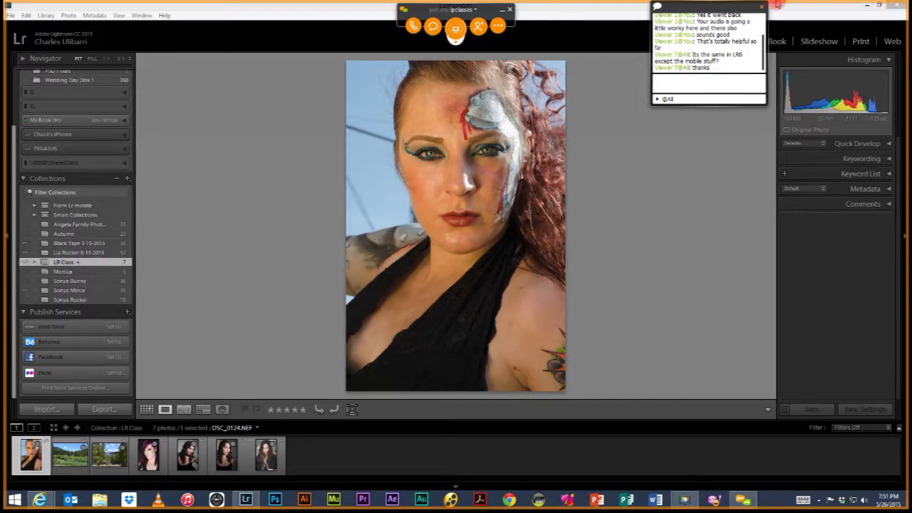
drag(728, 6, 657, 5)
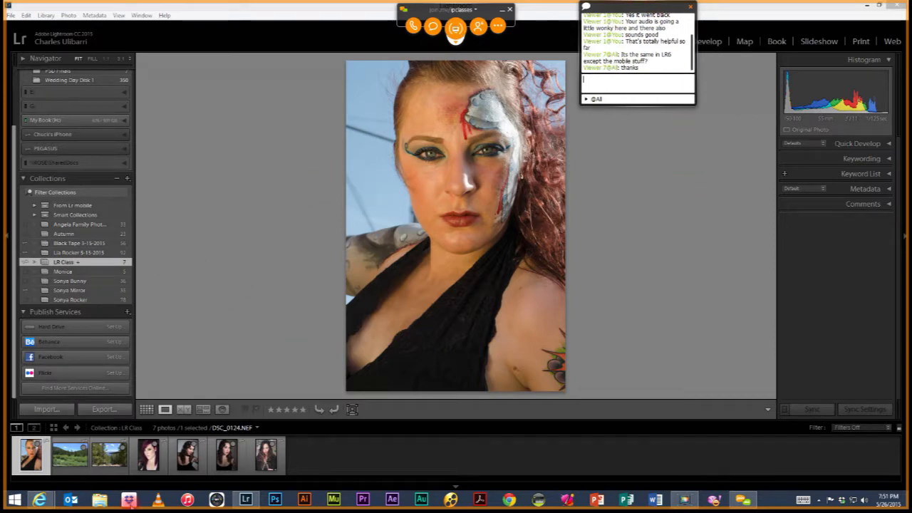
Show the LR Class photos in Grid view with slightly larger thumbnails.
click(146, 409)
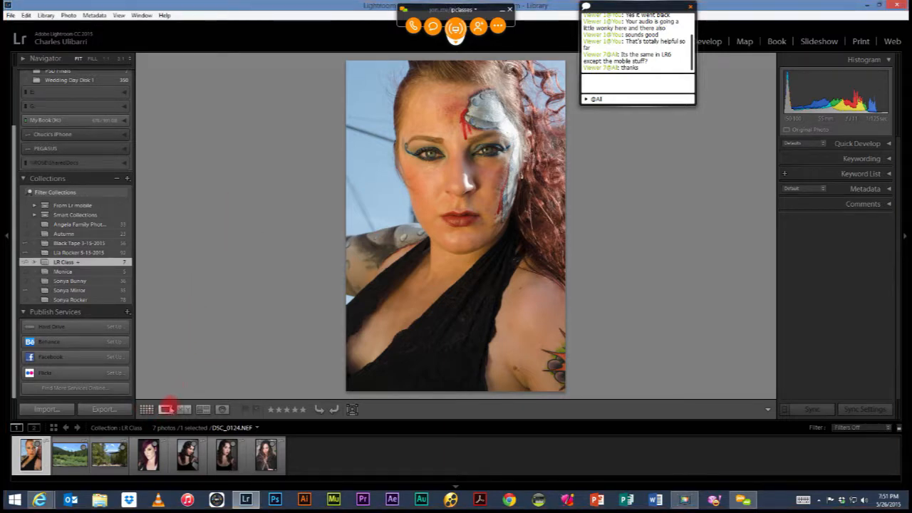
click(146, 410)
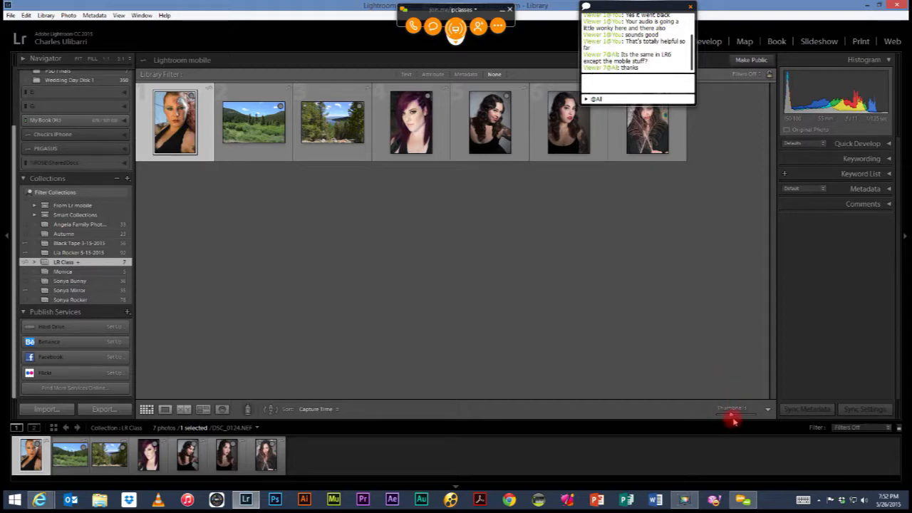
drag(737, 415, 735, 419)
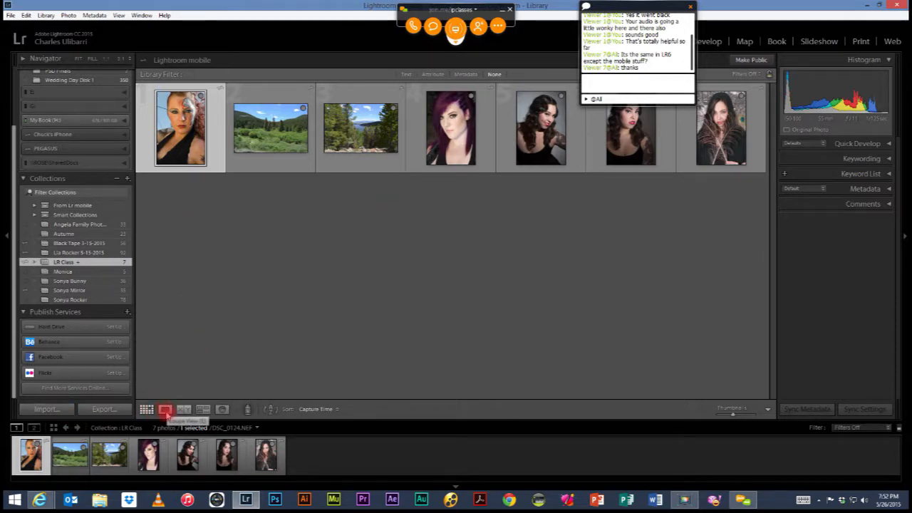
Look through the LR Class photos one at a time in Loupe view, and return to the first photo.
click(165, 410)
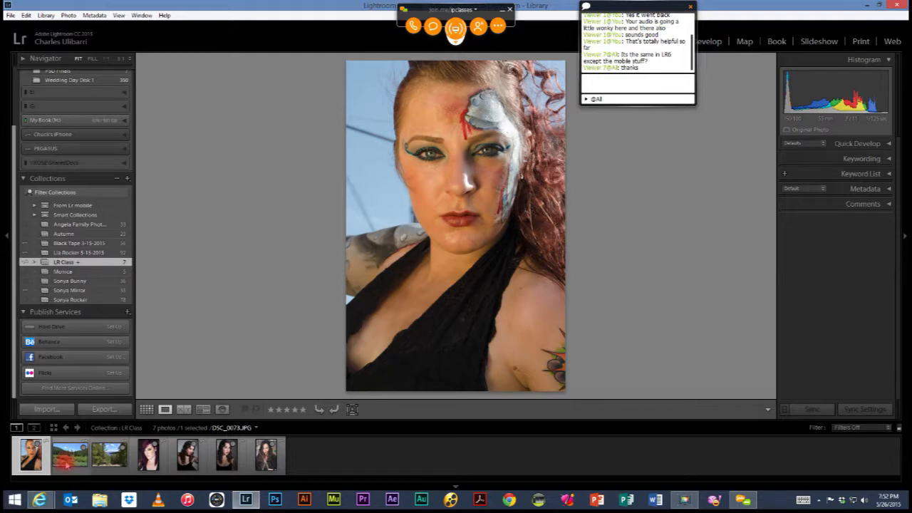
click(110, 455)
key(Right)
key(Right)
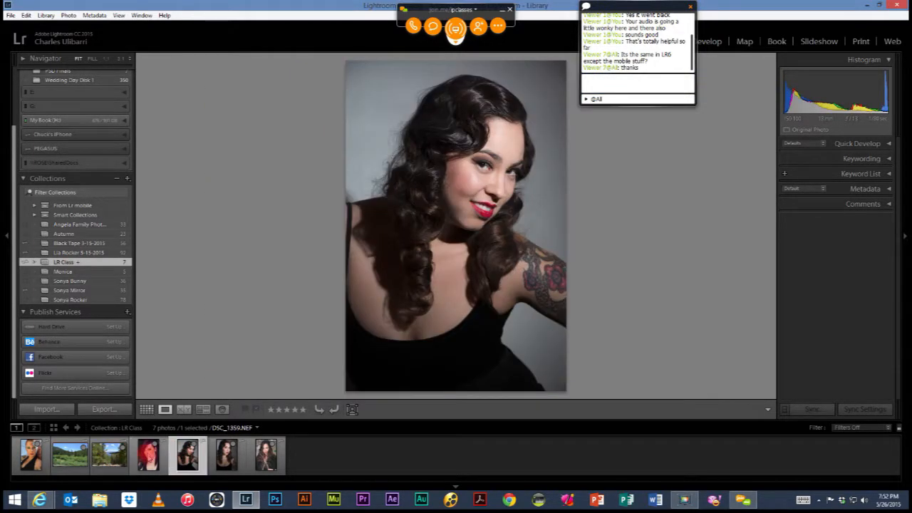
click(147, 454)
click(31, 454)
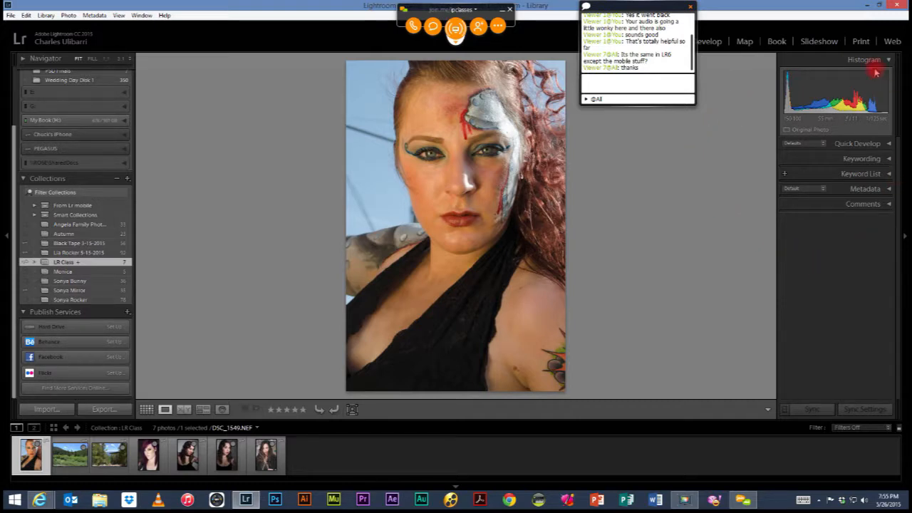
Move the chat window clear of all the module names and expand the Quick Develop settings.
drag(647, 6, 241, 5)
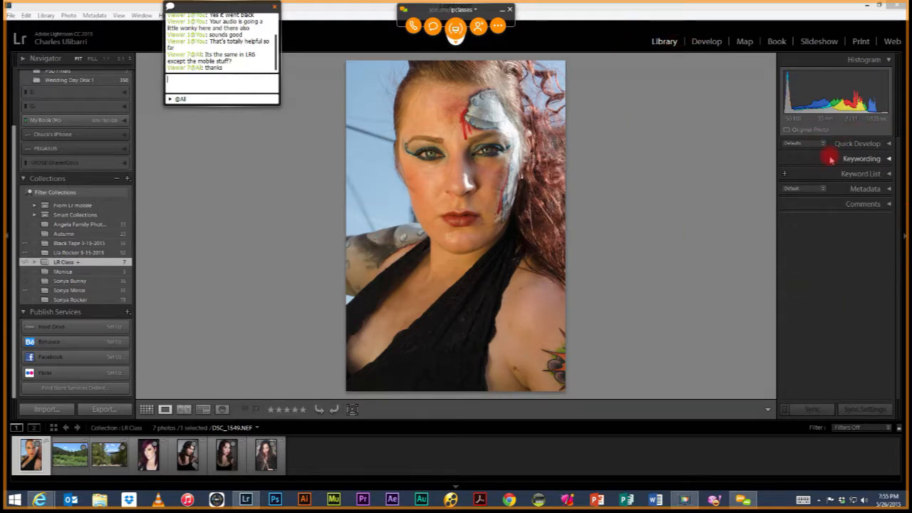
click(890, 147)
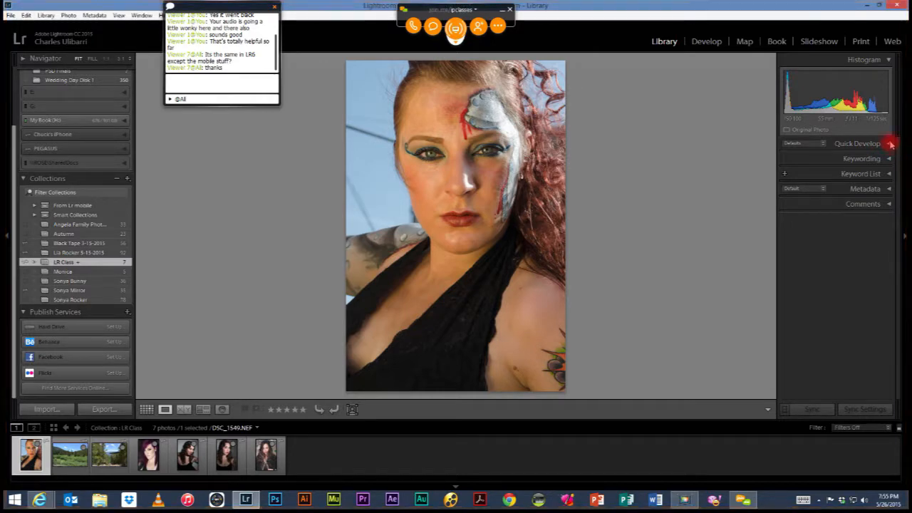
click(890, 145)
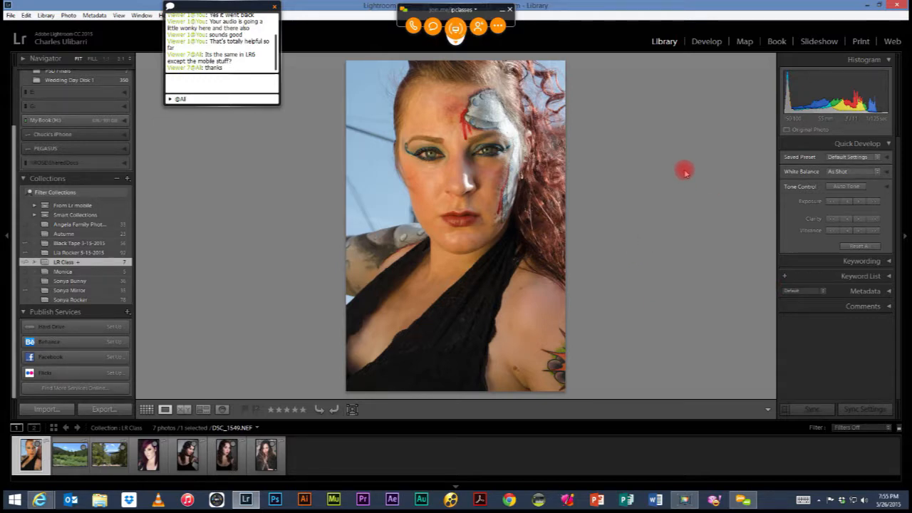
View the mountain landscape photo in Loupe view and return to the first portrait in the collection.
key(Right)
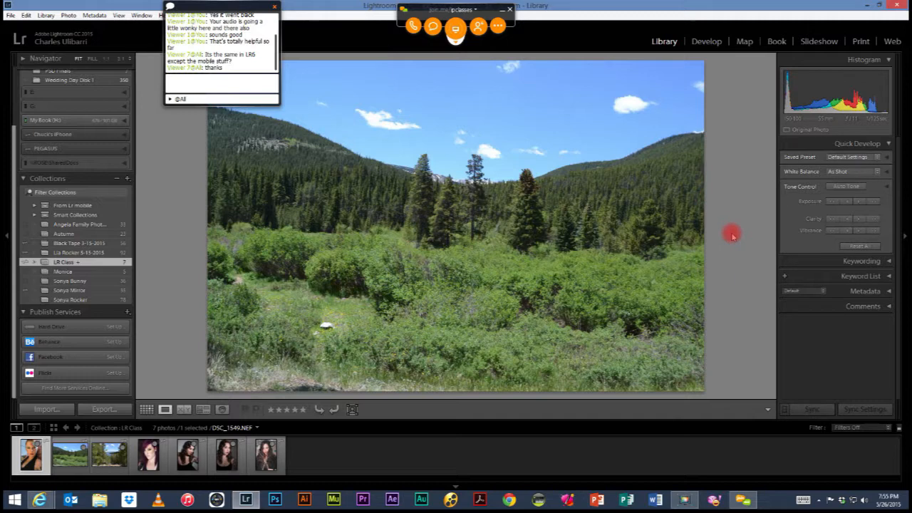
click(30, 455)
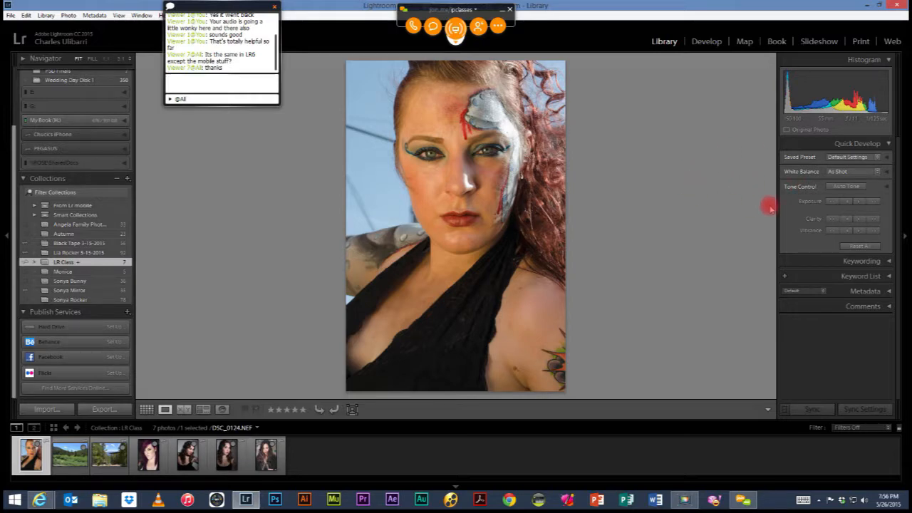
Collapse the Quick Develop settings and review the Keywording options, leaving both sections collapsed.
click(890, 145)
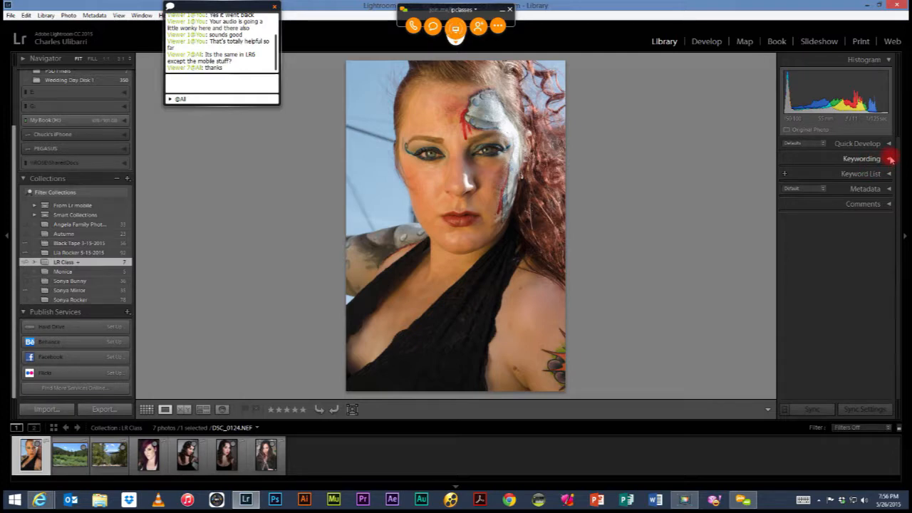
click(890, 160)
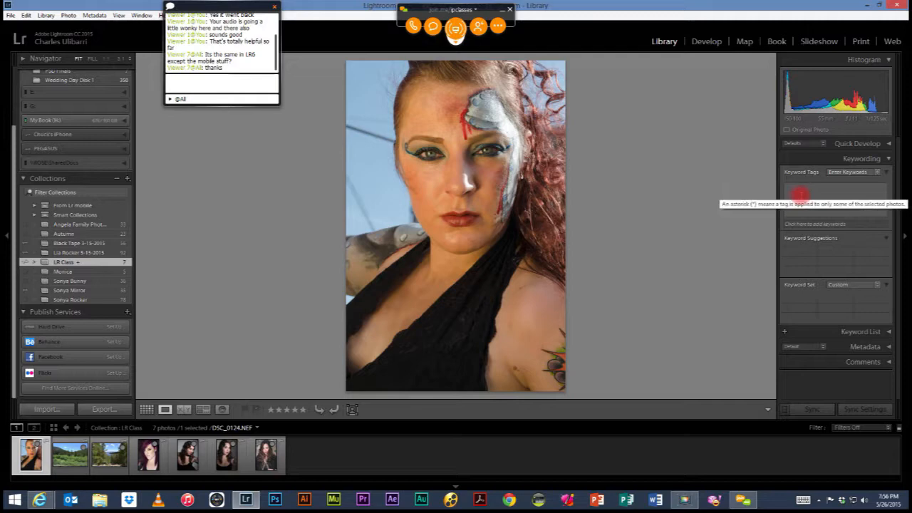
click(889, 158)
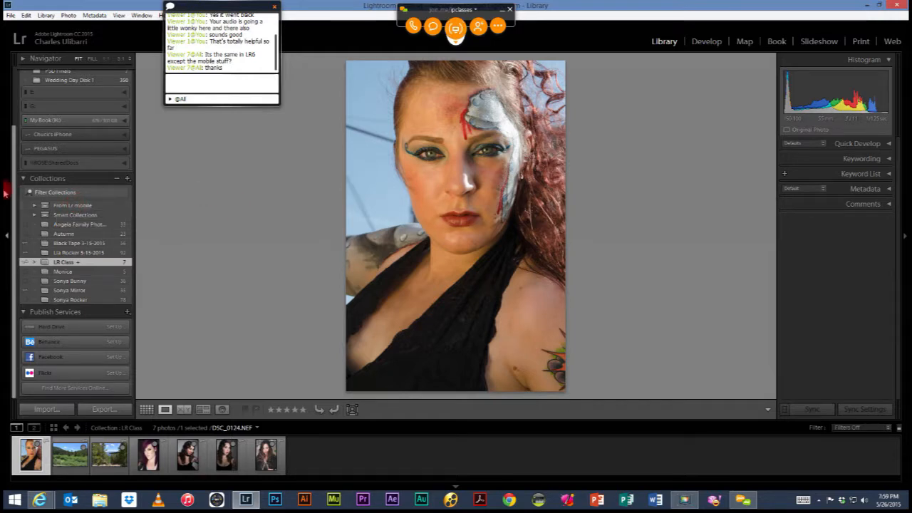
Check the contents of the From Lr mobile collection set, collapse it again, and open the first portrait in the Develop module.
click(35, 207)
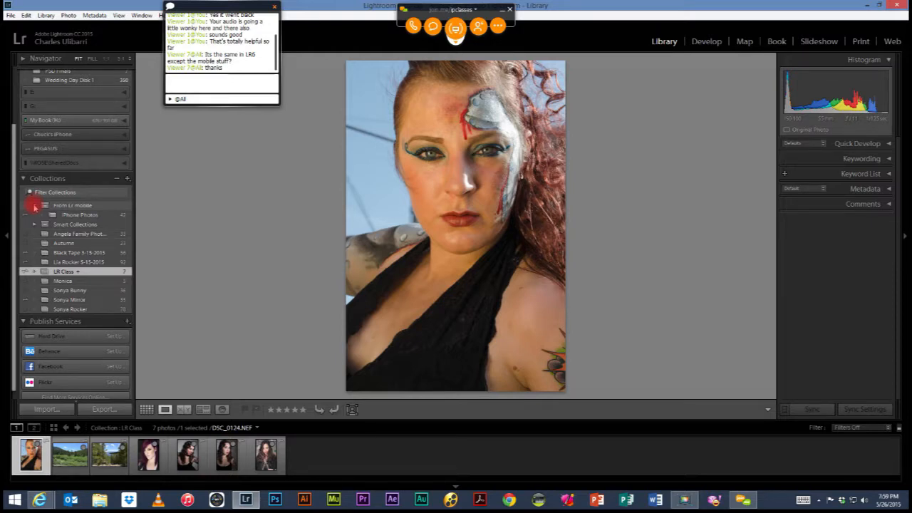
click(34, 206)
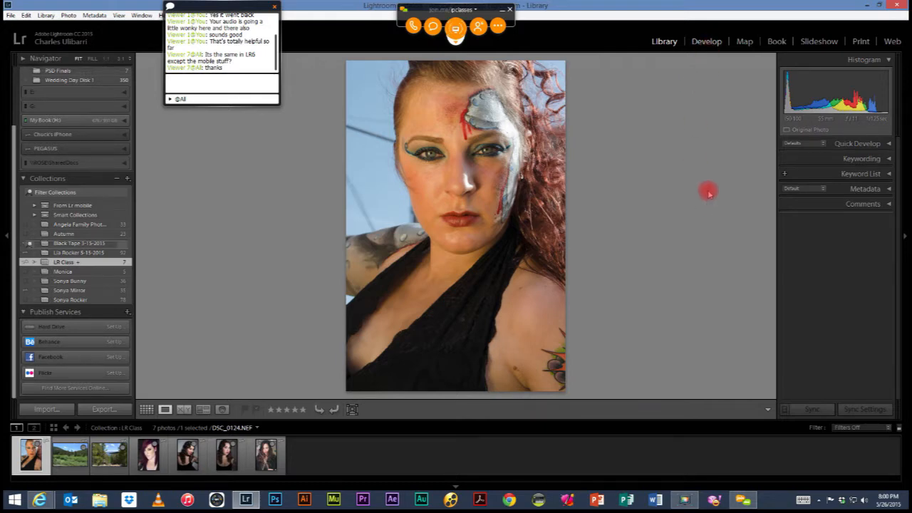
key(d)
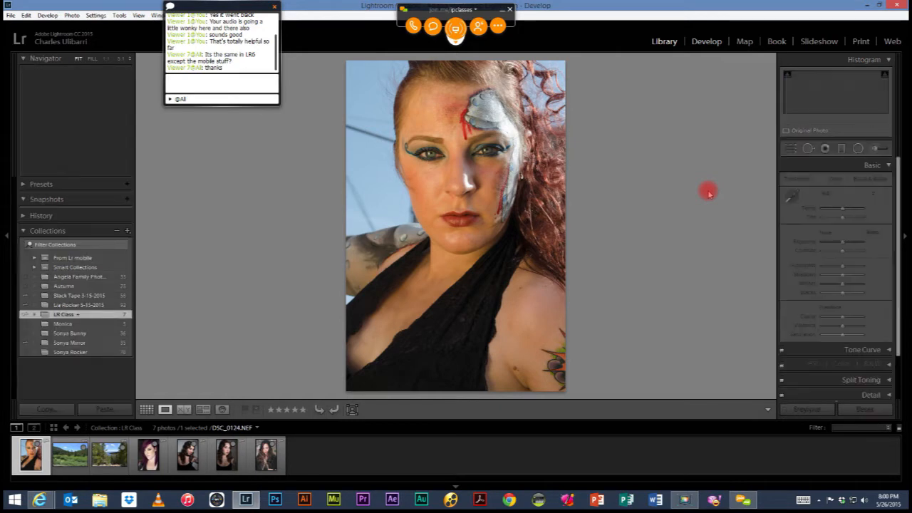